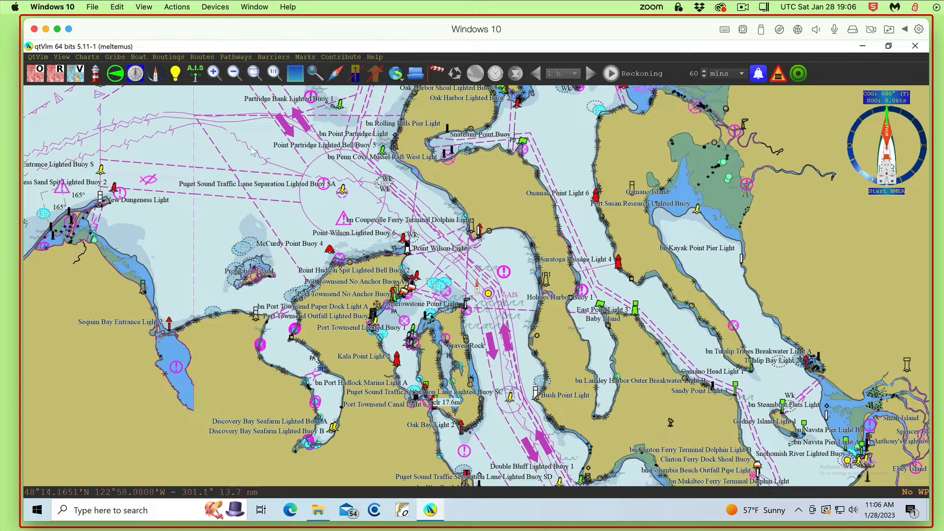
- Open the folder list for raster and vector charts in the qtVlm chart configuration
left_click(40, 58)
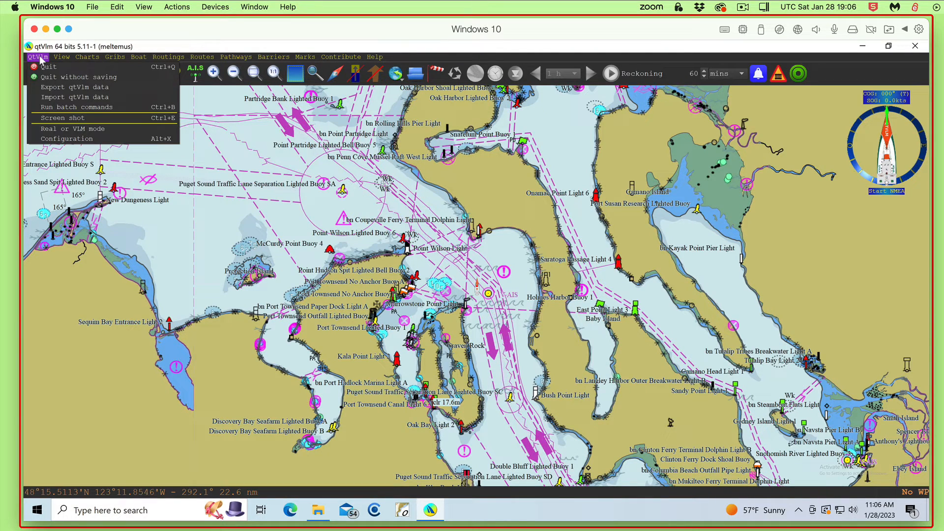
left_click(52, 139)
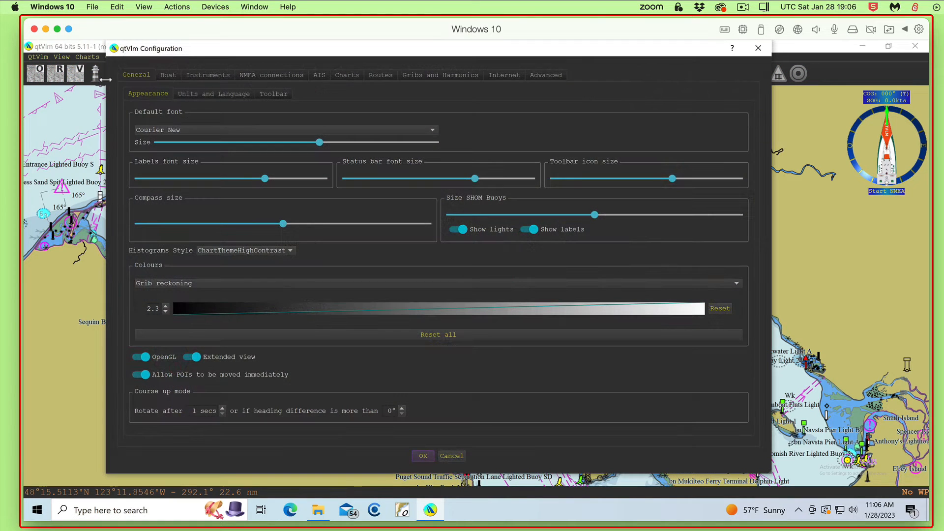
left_click(340, 73)
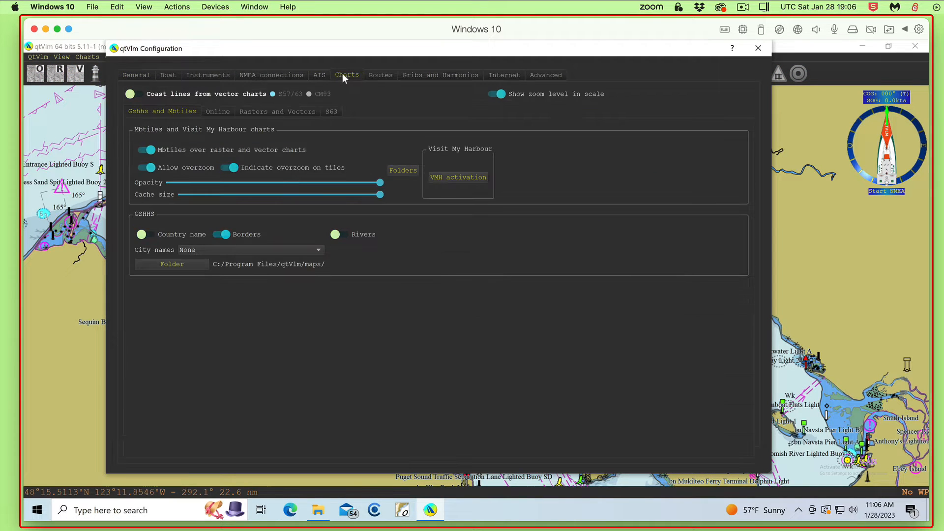
left_click(272, 111)
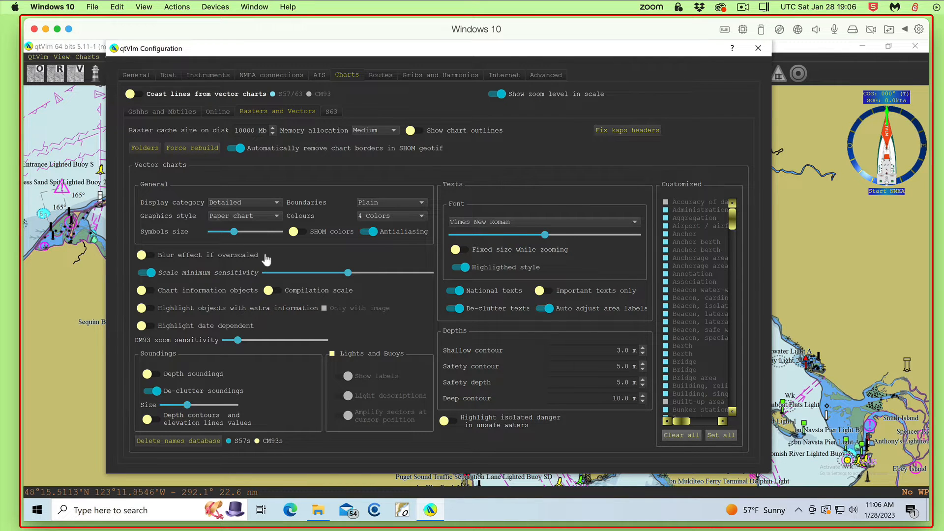
left_click(146, 147)
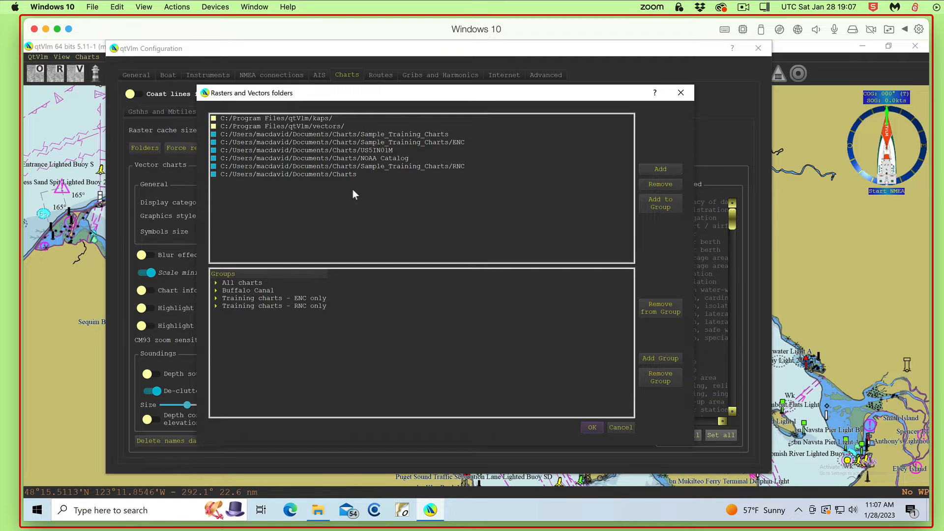
- Switch to File Explorer and examine how the Documents, Charts and Sample_Training_Charts folders are organised
left_click(318, 512)
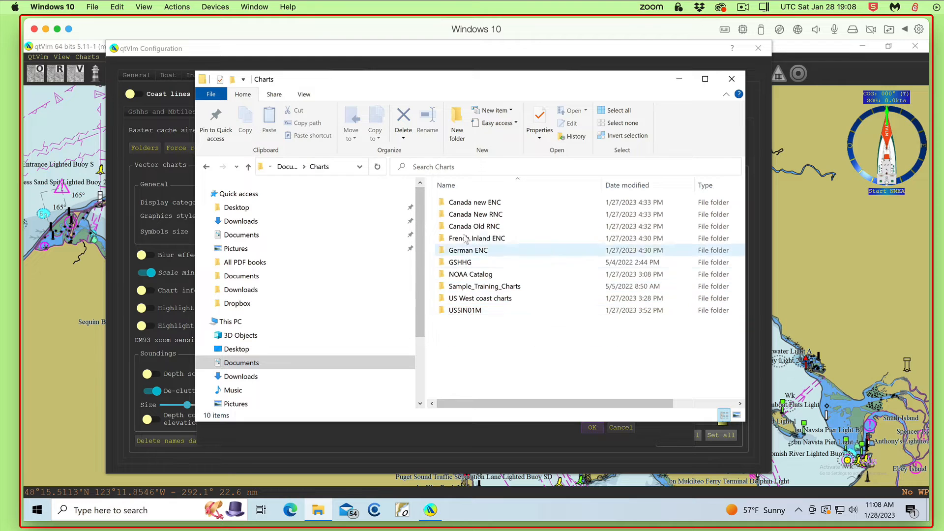
left_click(442, 288)
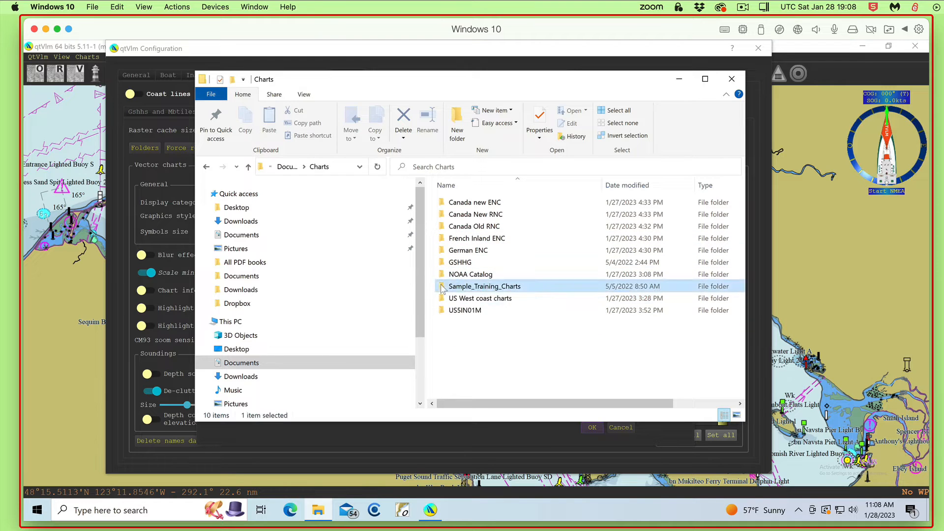
double_click(442, 288)
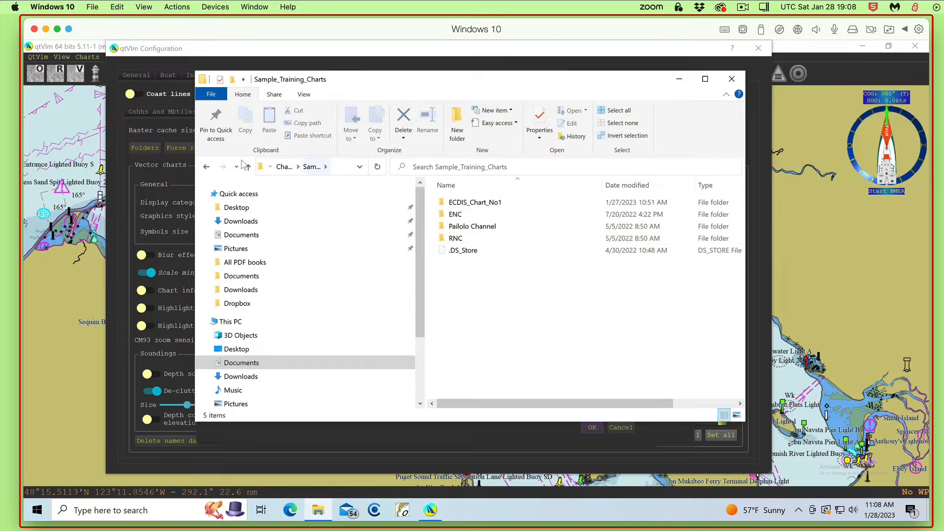
left_click(206, 167)
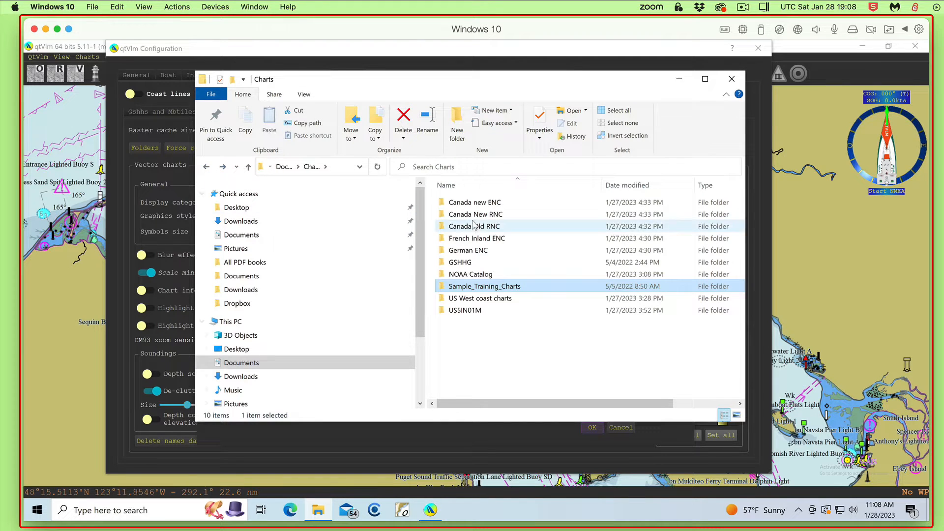
left_click(207, 167)
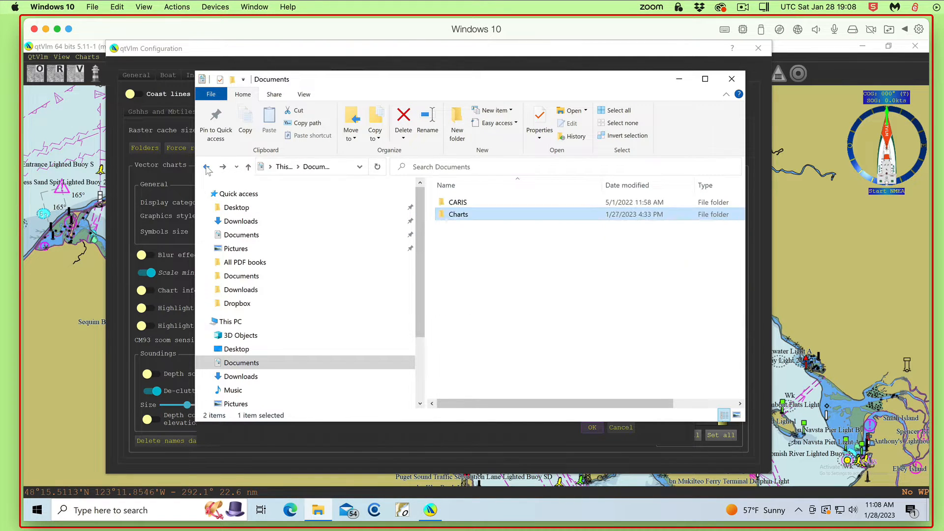
double_click(445, 215)
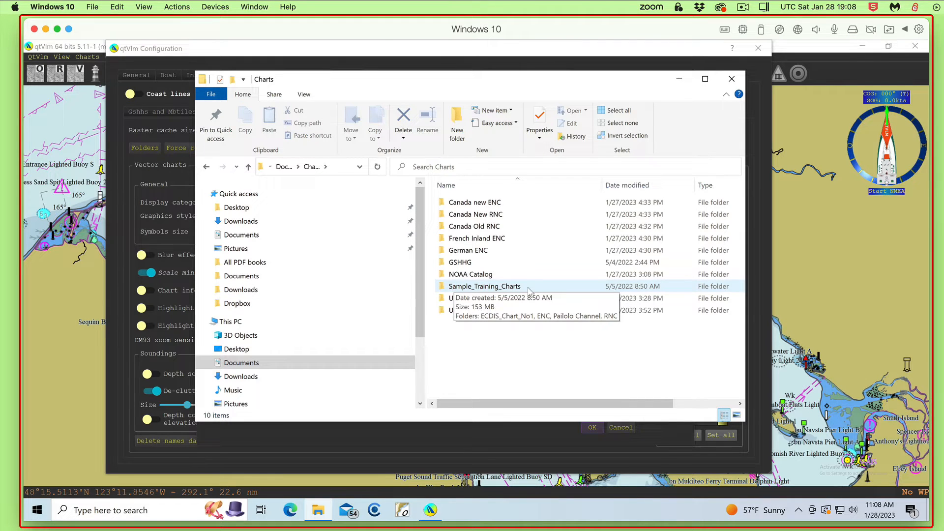
double_click(466, 287)
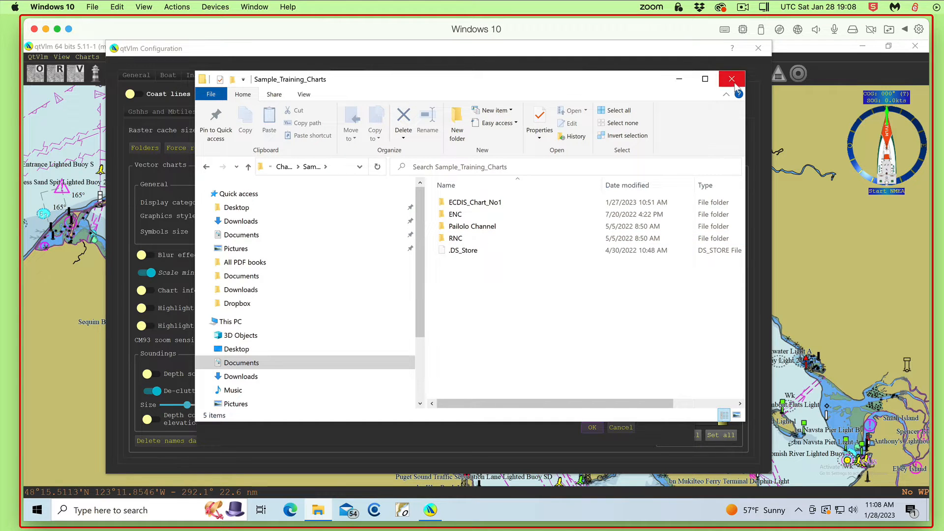
left_click(207, 167)
left_click(679, 78)
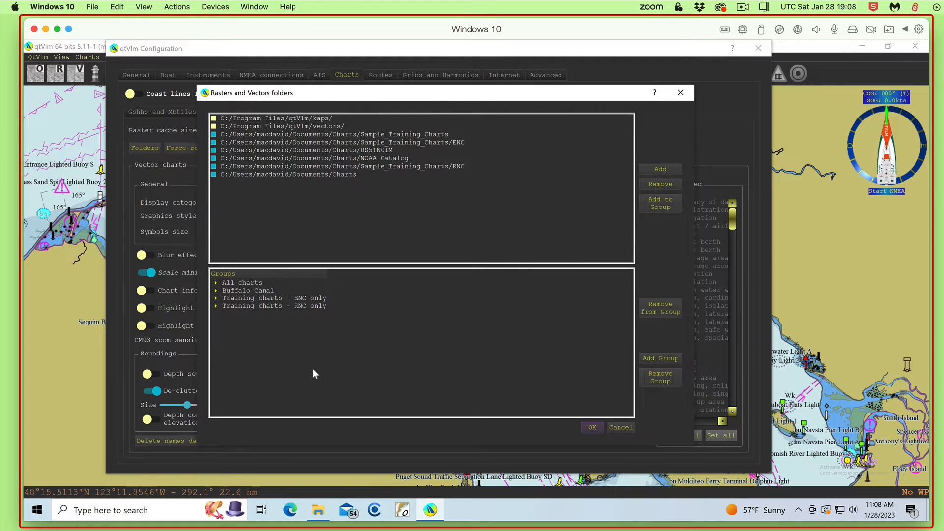
- Create a new chart group named NOAA Catalog in the rasters and vectors folder settings
left_click(214, 135)
left_click(214, 135)
left_click(358, 157)
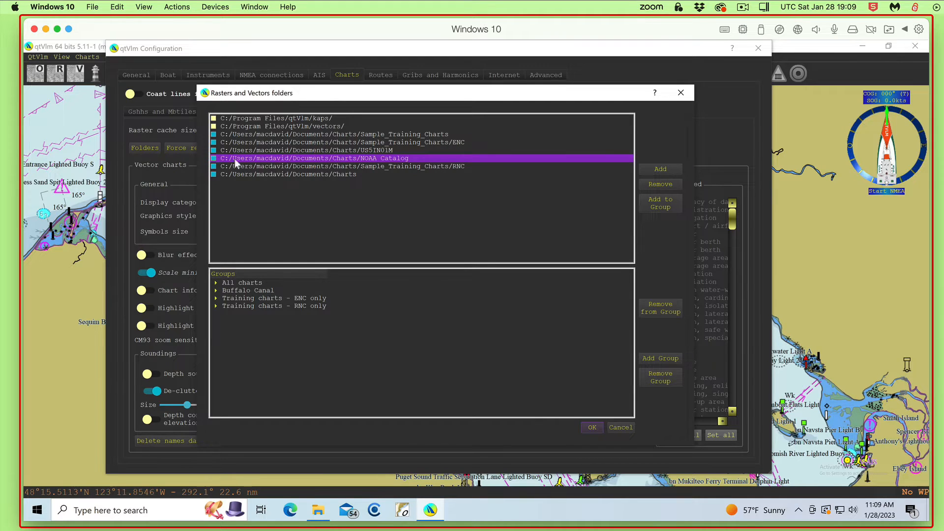
left_click(353, 348)
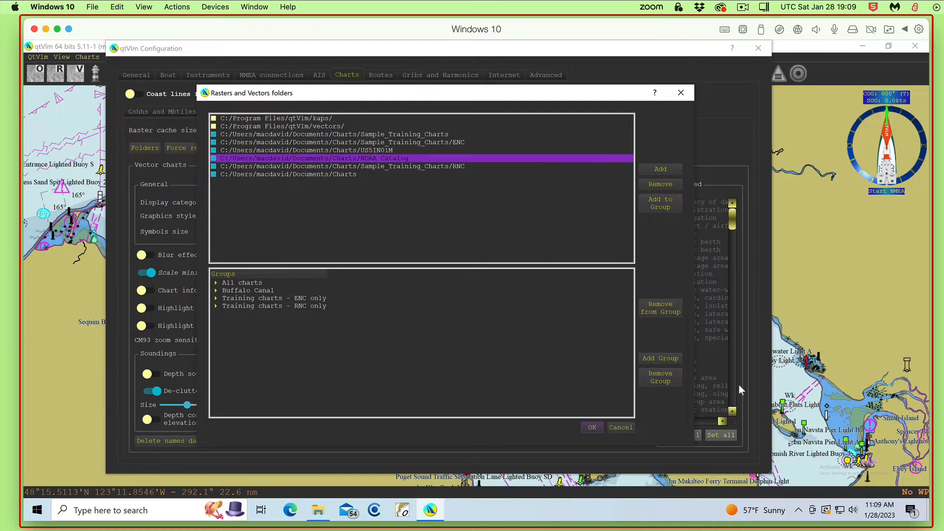
left_click(663, 359)
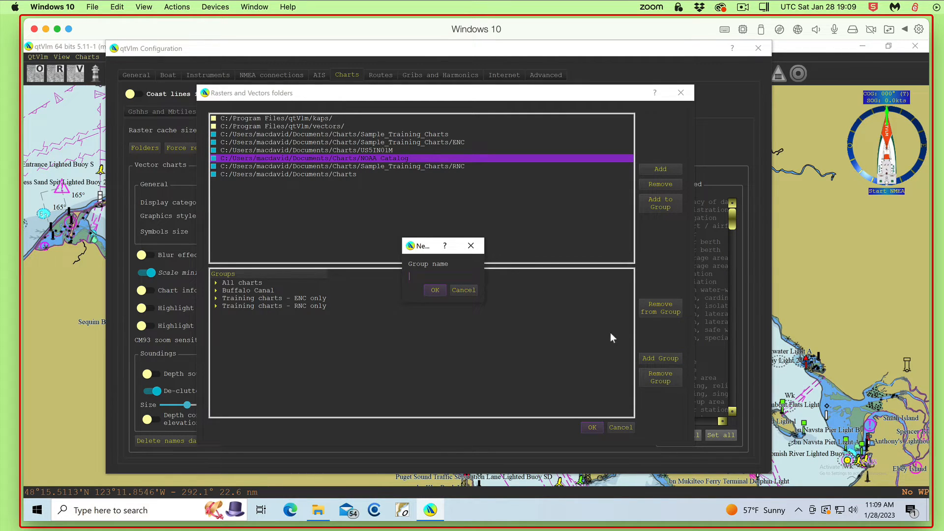
type("NOAA Catalog")
left_click(434, 290)
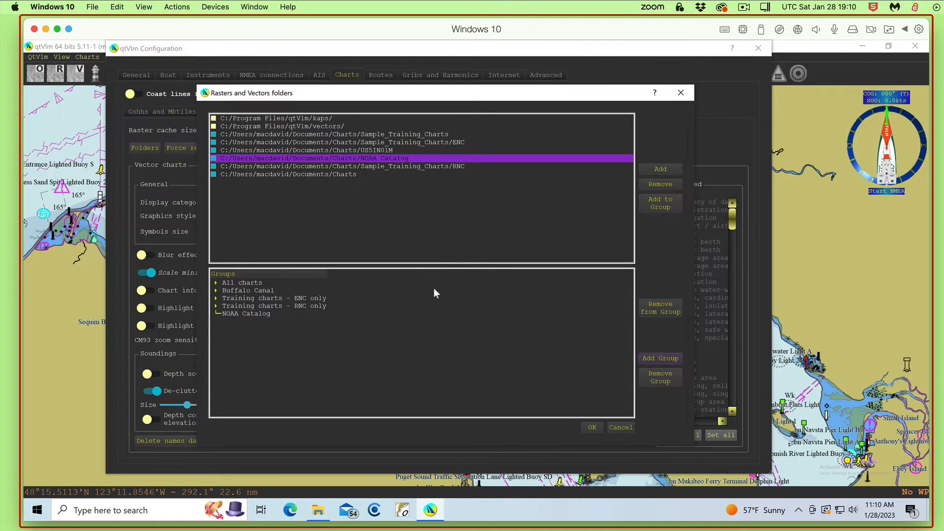
- Accept the chart folder settings with the new NOAA Catalog group and save the configuration
left_click(258, 315)
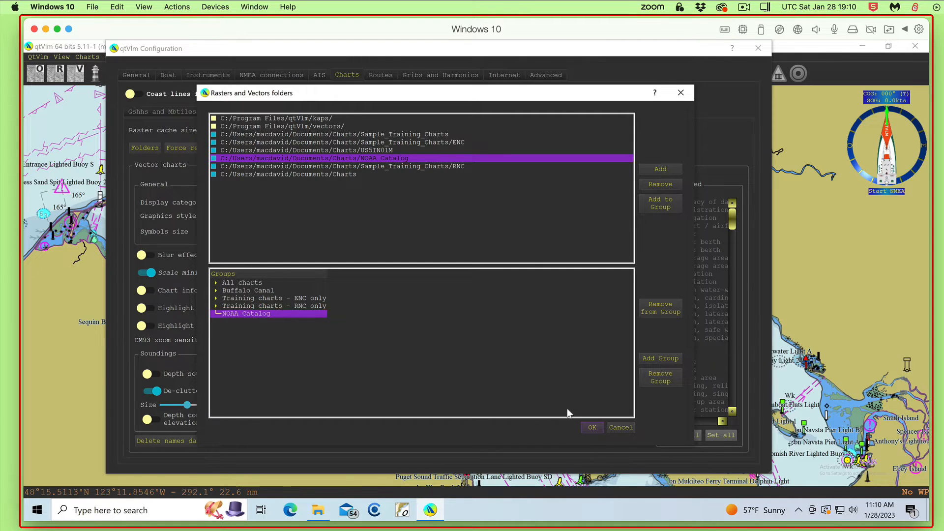
left_click(592, 427)
scroll(484, 401, "down", 1)
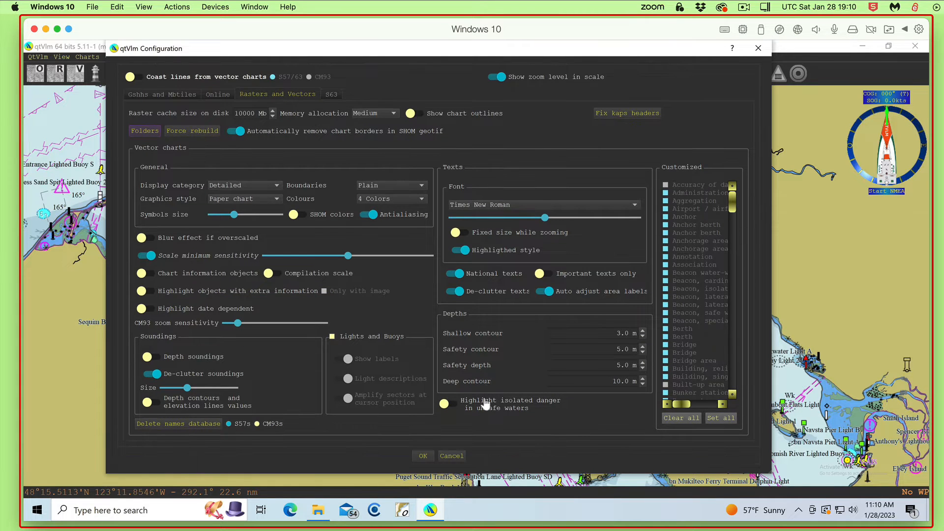
left_click(422, 456)
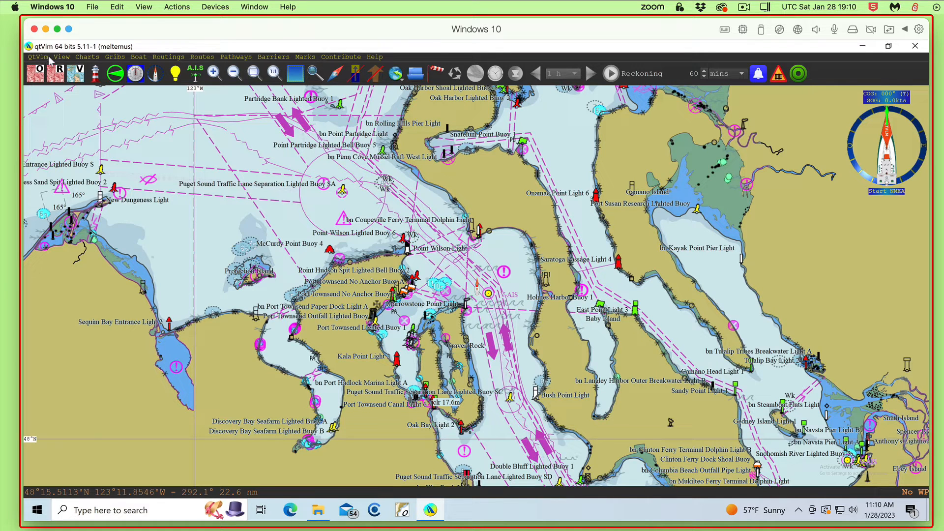
- Make NOAA Catalog the active vector and raster chart group
left_click(89, 58)
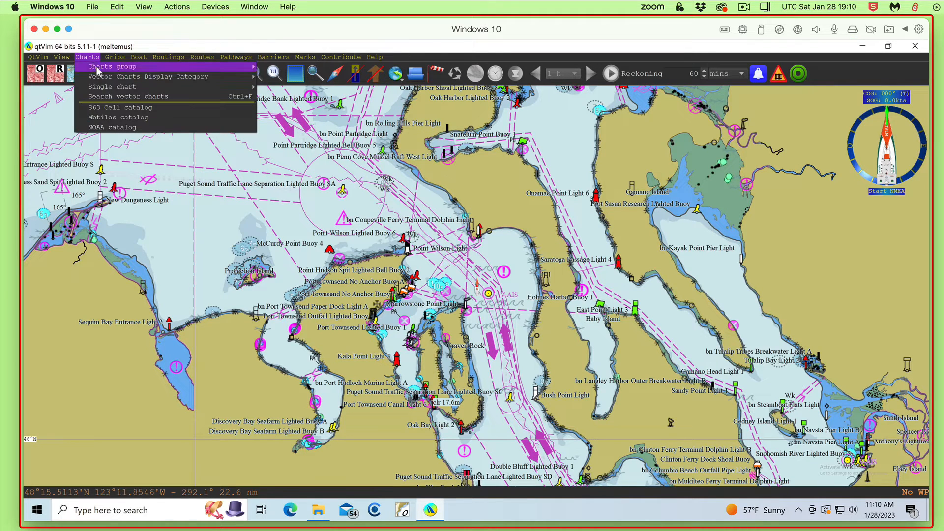
mouse_move(100, 69)
mouse_move(312, 70)
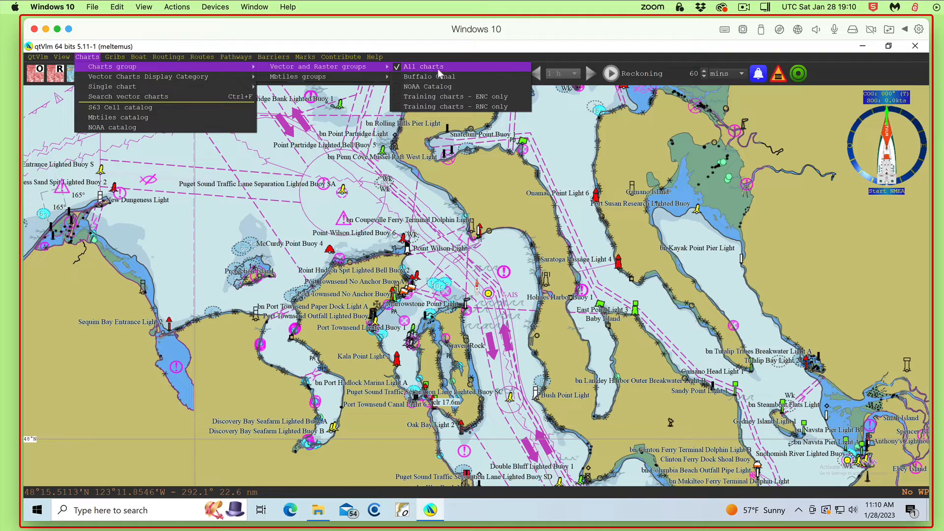
left_click(437, 87)
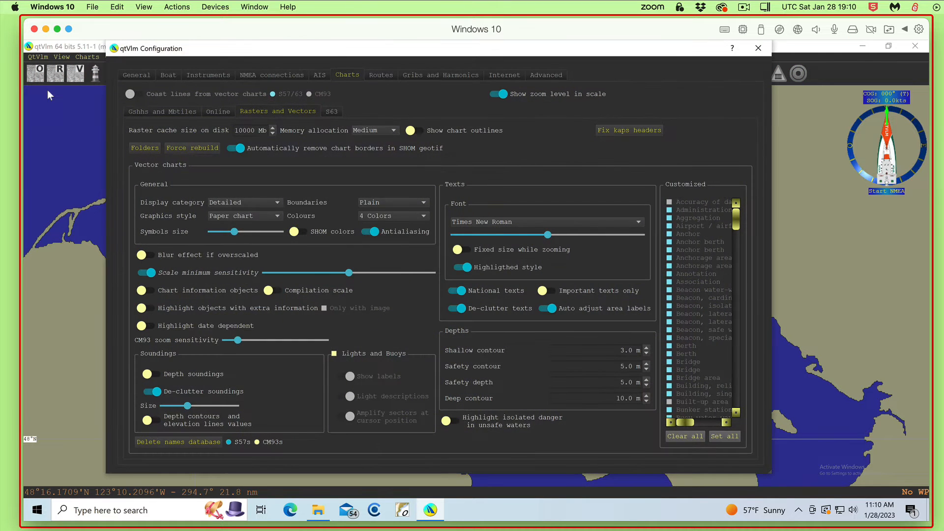
- Reopen the chart folder settings, add the Charts/NOAA Catalog folder to the NOAA Catalog group and check the group's contents
left_click(143, 149)
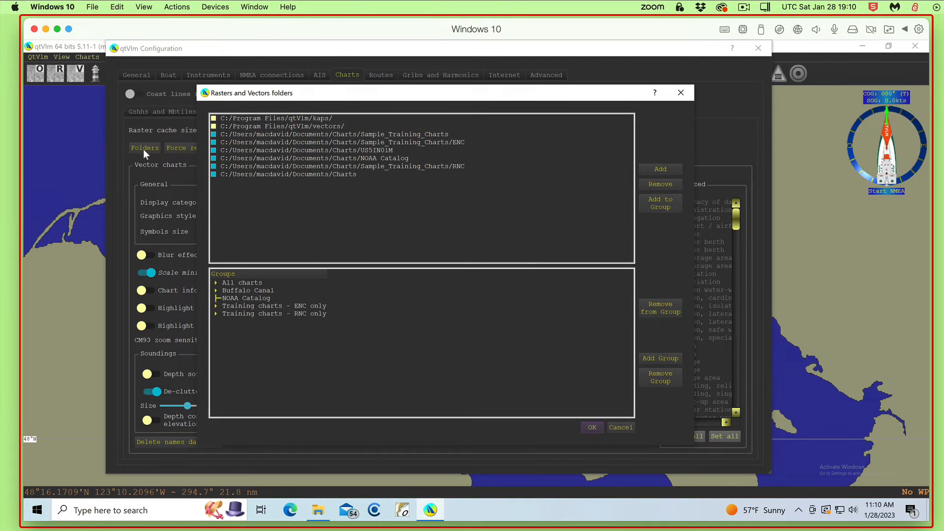
left_click(237, 298)
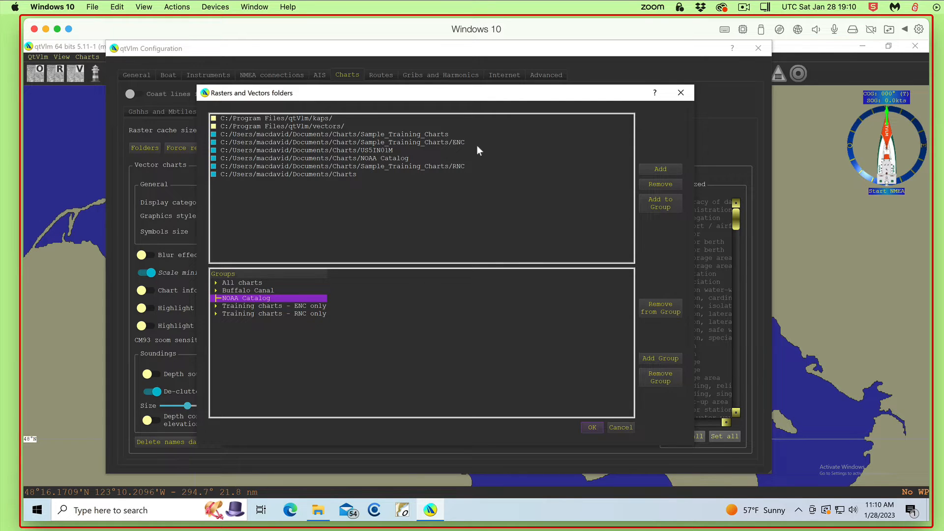
left_click(375, 158)
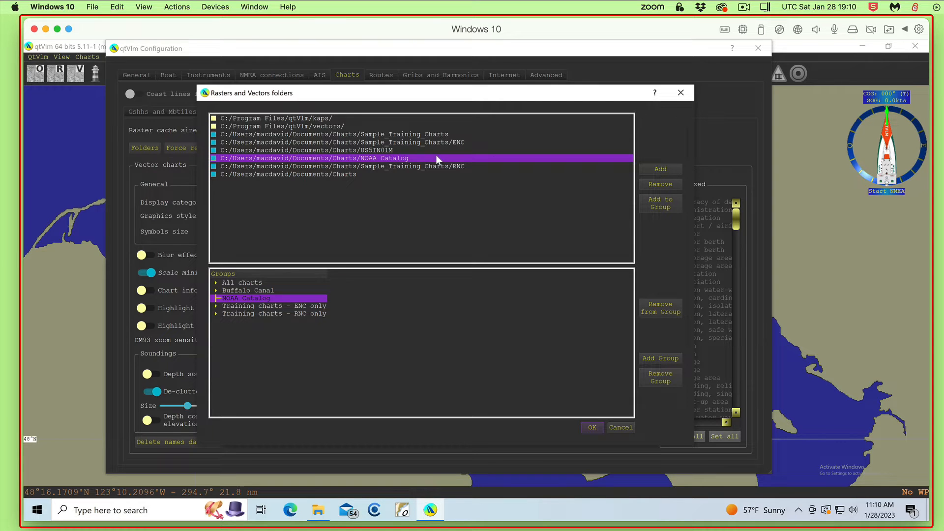
left_click(660, 203)
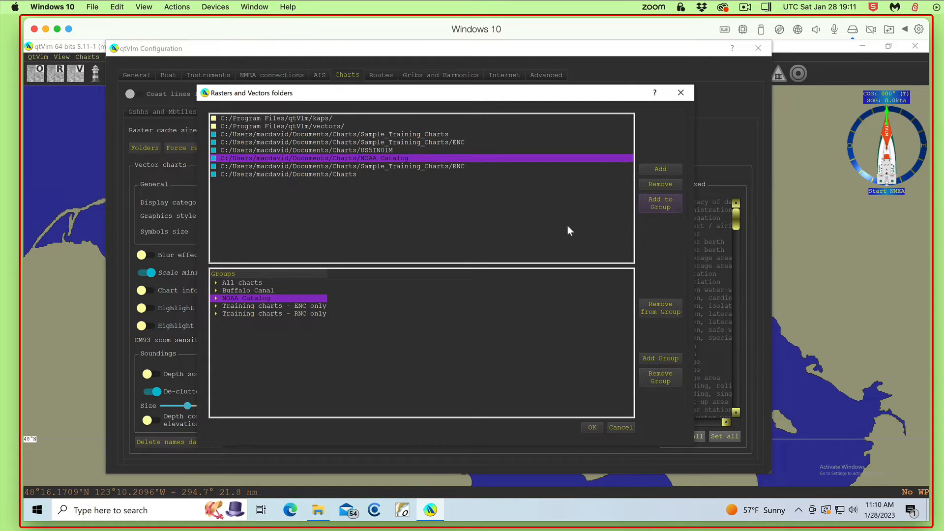
left_click(216, 299)
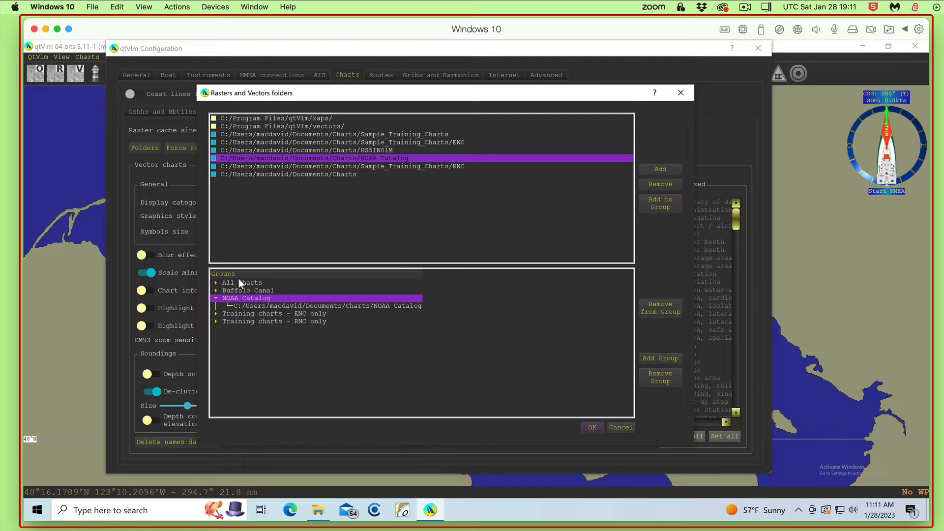
left_click(216, 298)
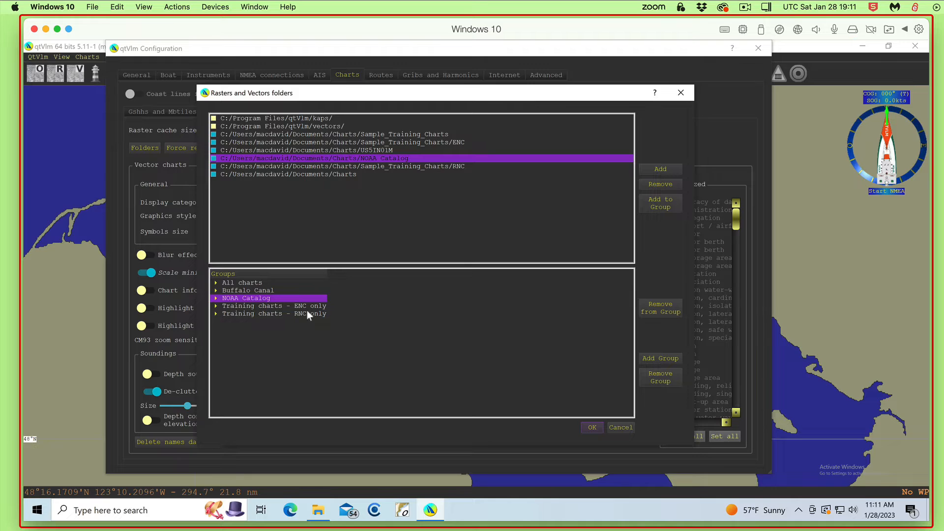
- Create another chart group named "Training chart - All"
left_click(658, 360)
left_click(658, 358)
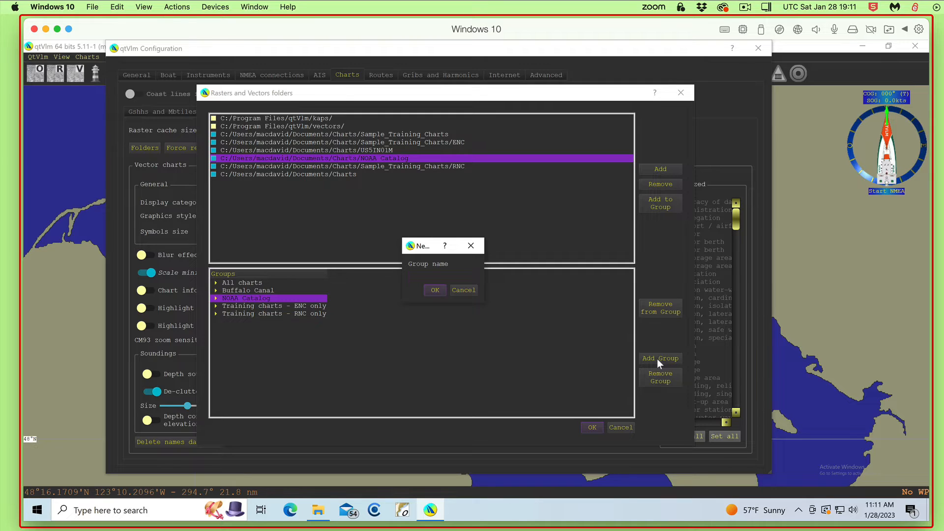
type("Training")
type(" chart")
type(" - ")
type("All")
left_click(435, 291)
- Add the Sample_Training_Charts/ENC and Sample_Training_Charts/RNC folders to the "Training chart - All" group and check the group's contents
left_click(240, 319)
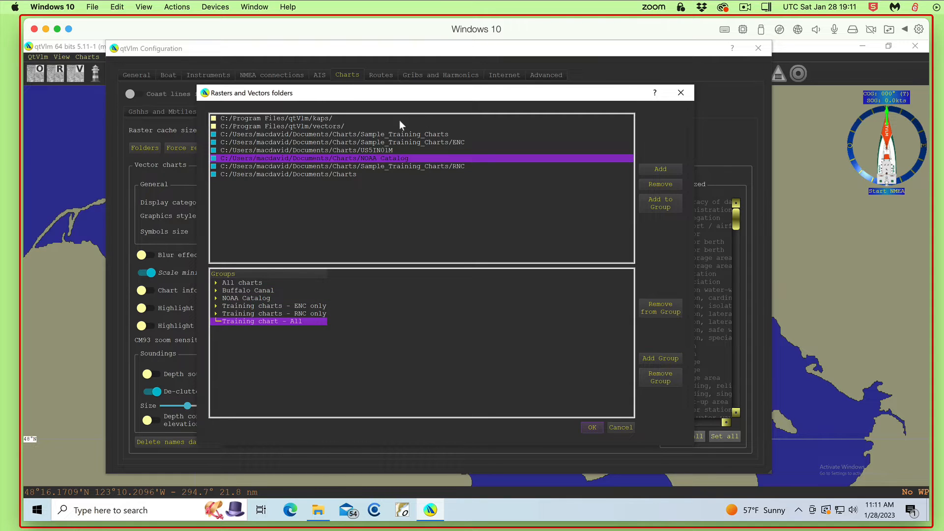
left_click(417, 142)
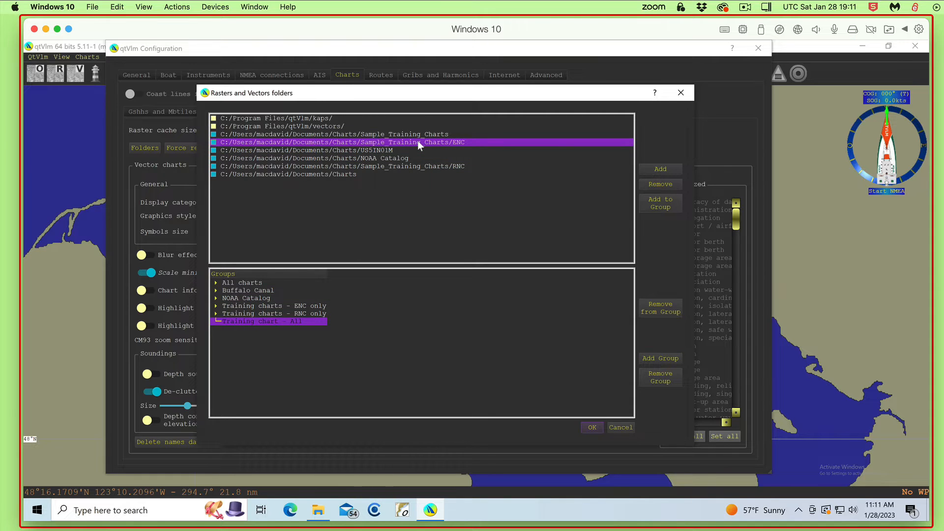
left_click(659, 203)
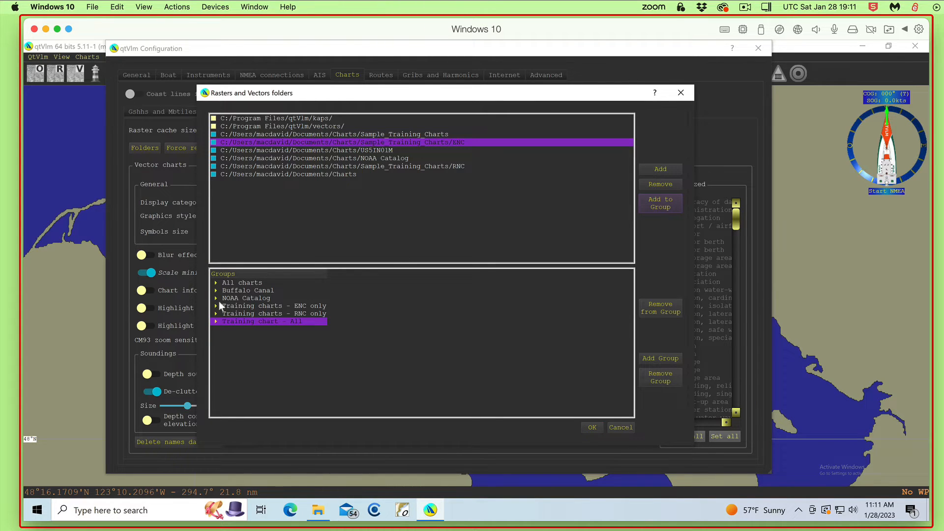
left_click(216, 321)
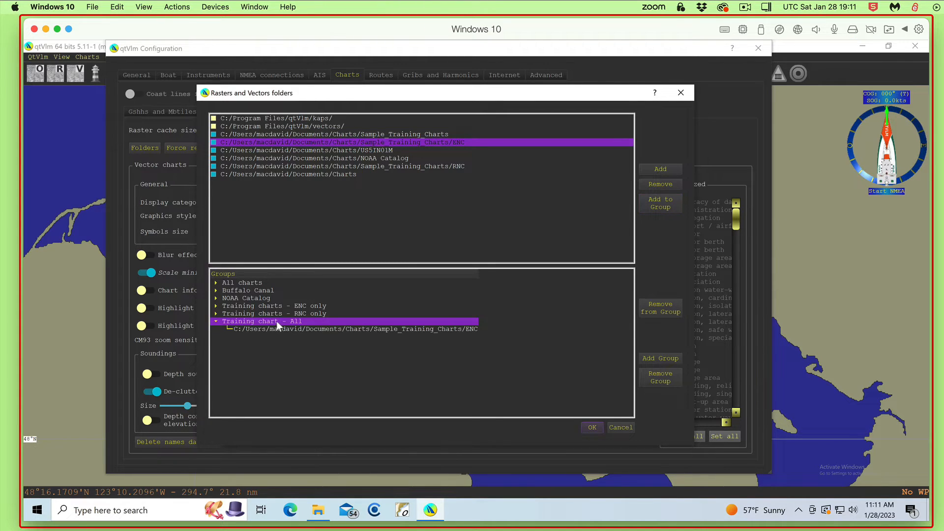
left_click(439, 166)
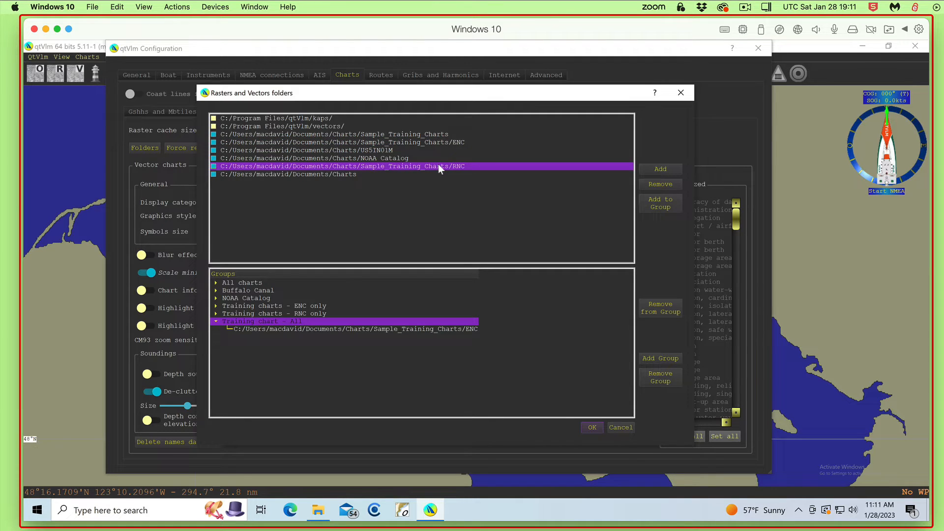
left_click(665, 203)
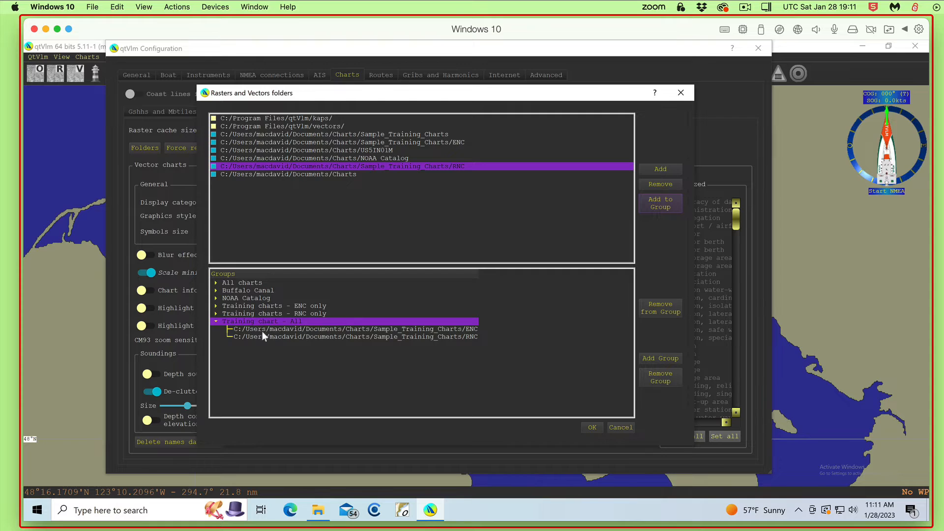
left_click(216, 321)
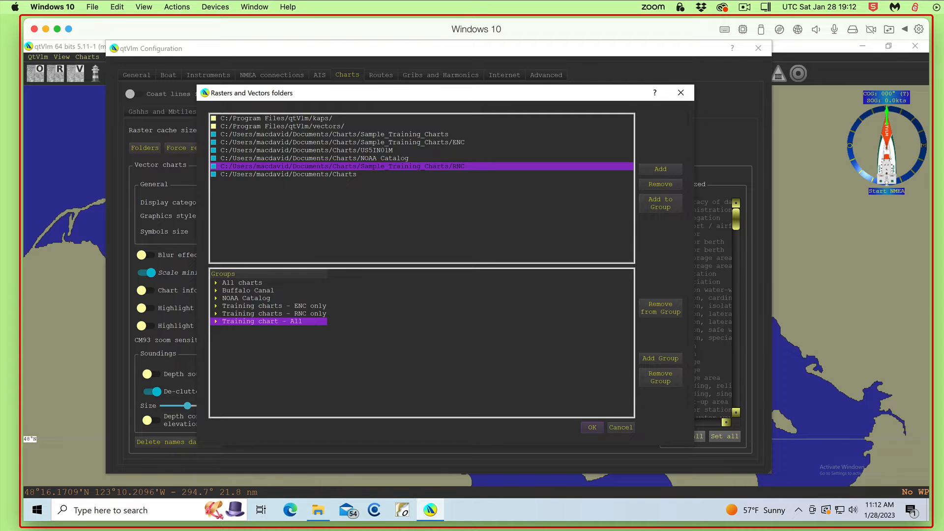
- Switch to the "Uses of chart groups.rtf" notes in TextEdit and read through the listed uses of chart groups
left_click_drag(852, 530, 398, 120)
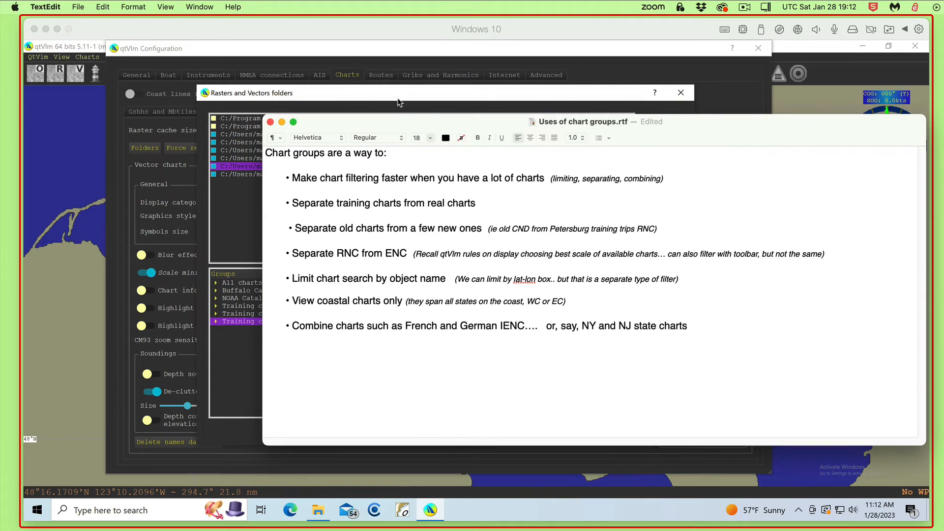
left_click_drag(715, 135, 579, 128)
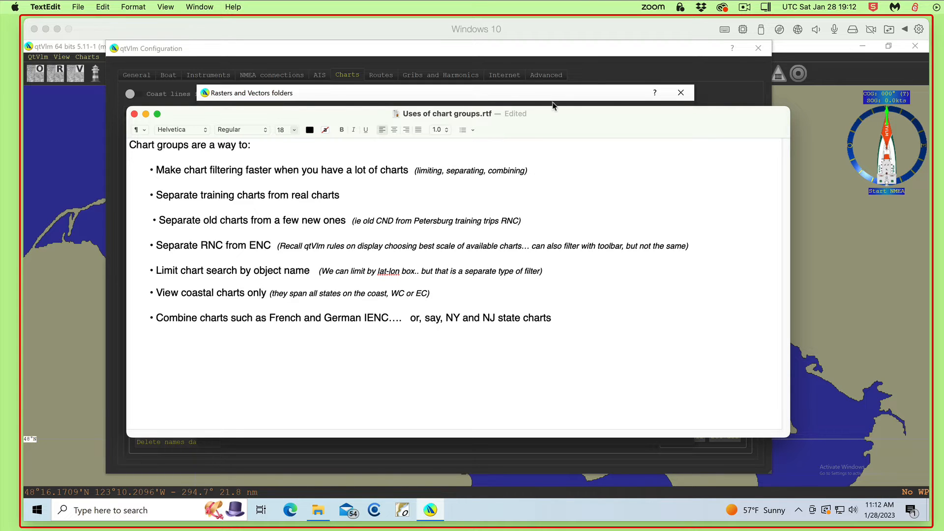
left_click_drag(566, 121, 575, 128)
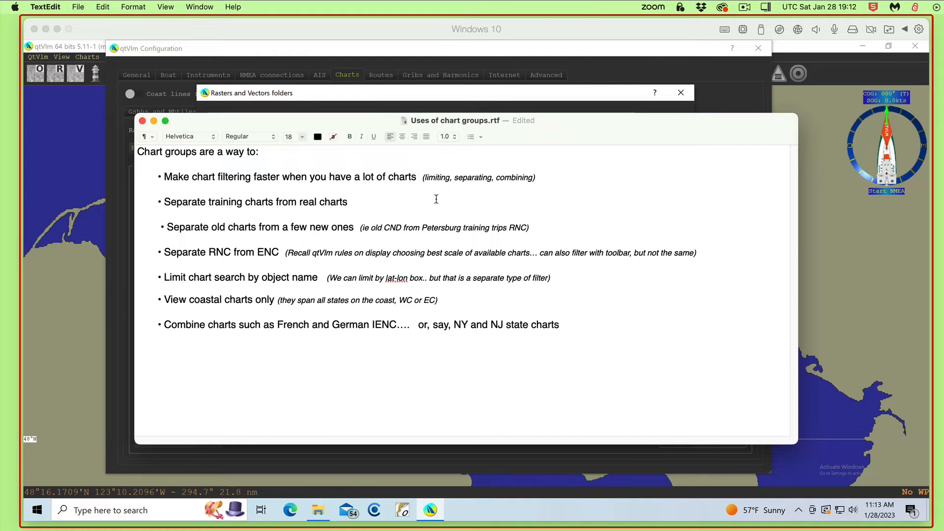
left_click_drag(565, 136, 611, 142)
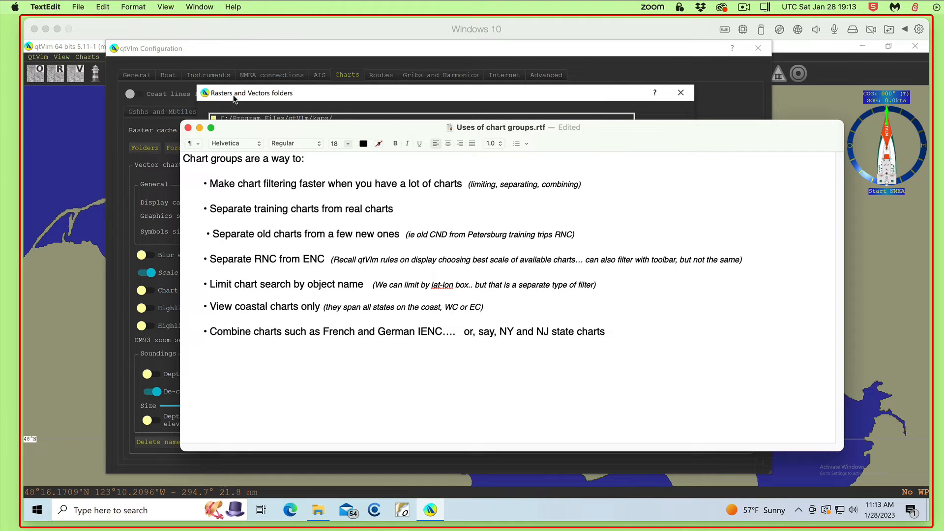
- Switch back to qtVlm, dismiss the chart folder settings without accepting them and close the configuration
left_click(315, 94)
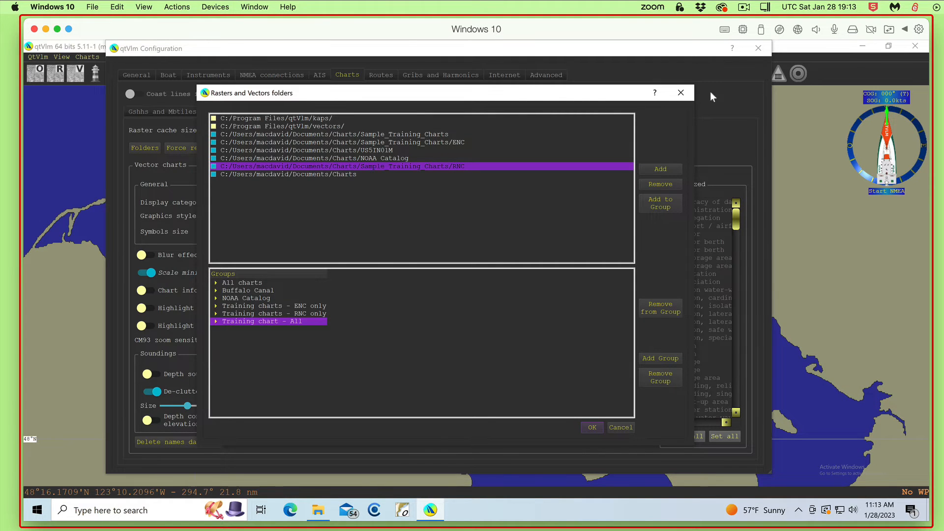
left_click(681, 93)
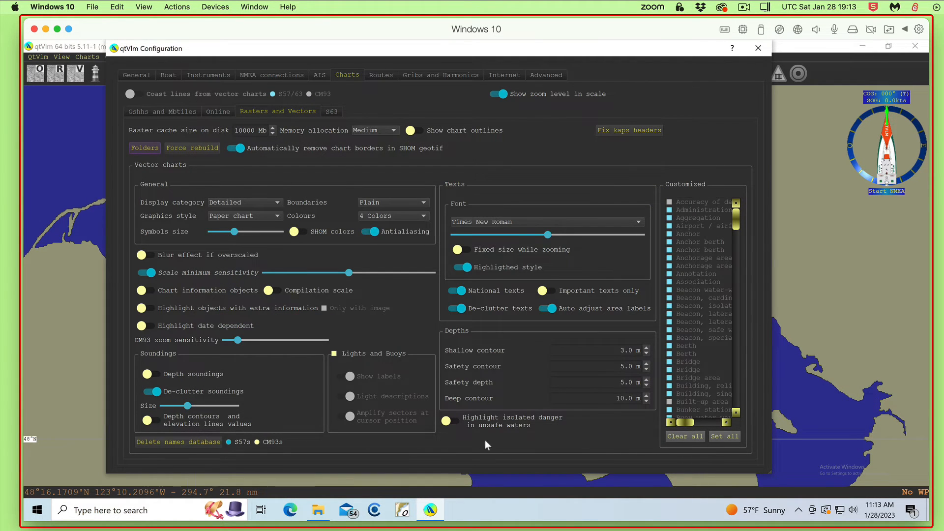
scroll(485, 440, "down", 1)
left_click(426, 457)
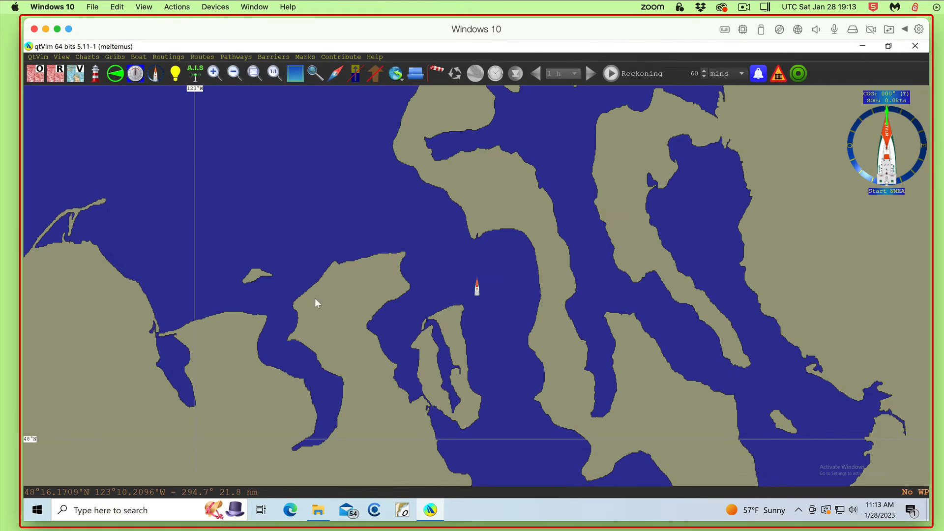
- Check which vector and raster chart groups are available for display
left_click(84, 57)
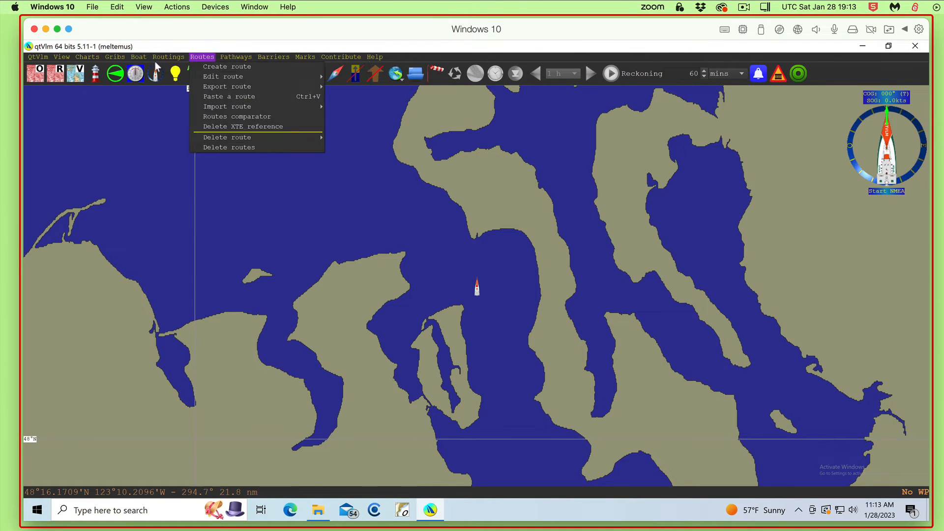
mouse_move(87, 58)
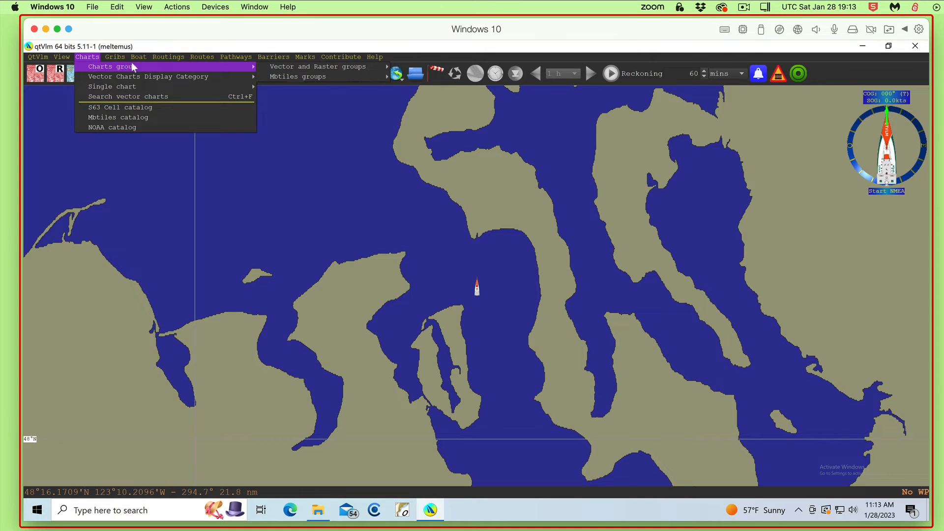
mouse_move(299, 69)
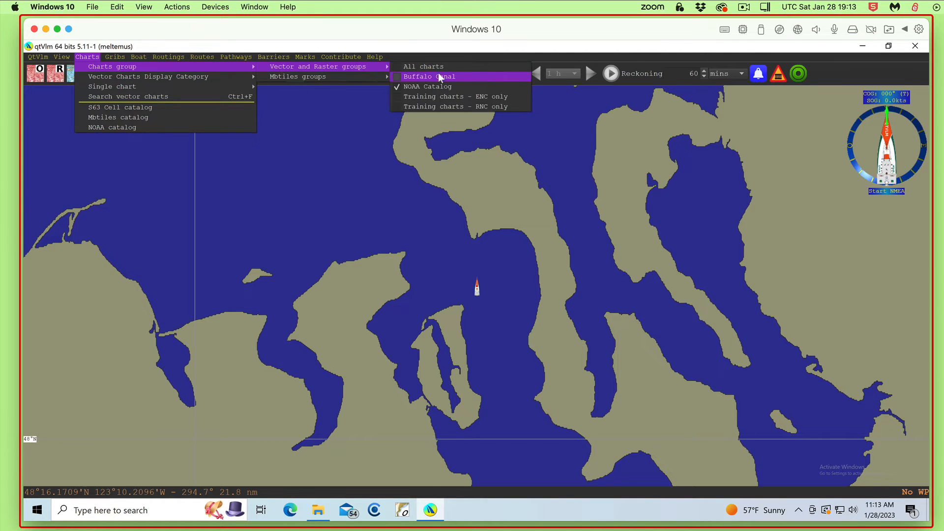
left_click(447, 105)
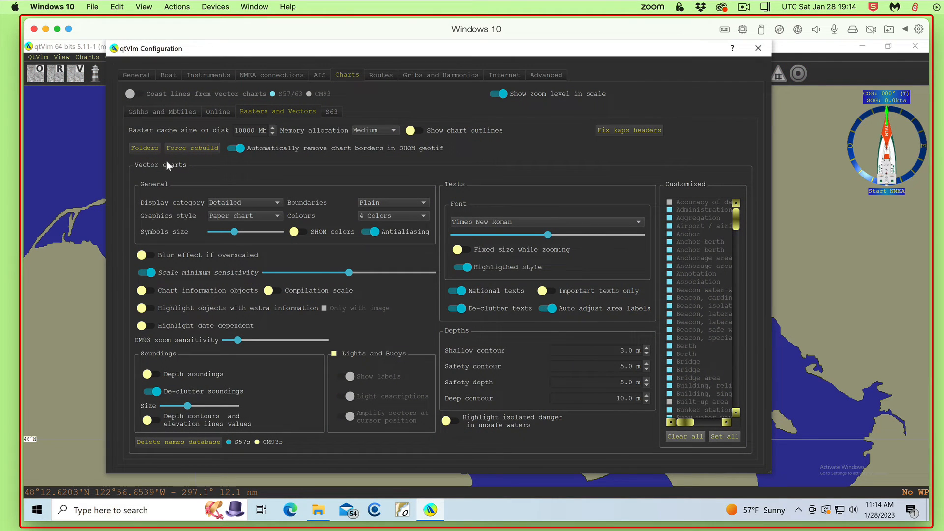
- Reopen the chart folder settings and create a chart group named "Training charts - All"
left_click(141, 148)
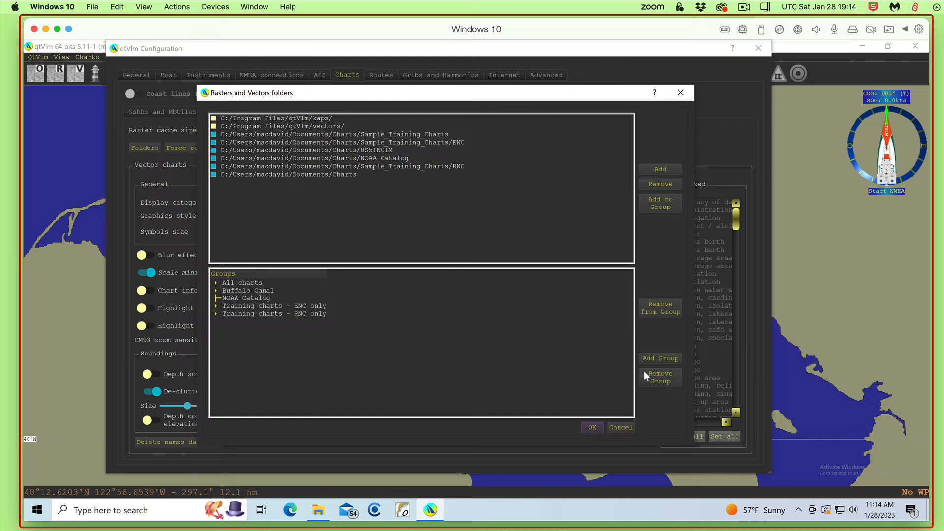
left_click(662, 358)
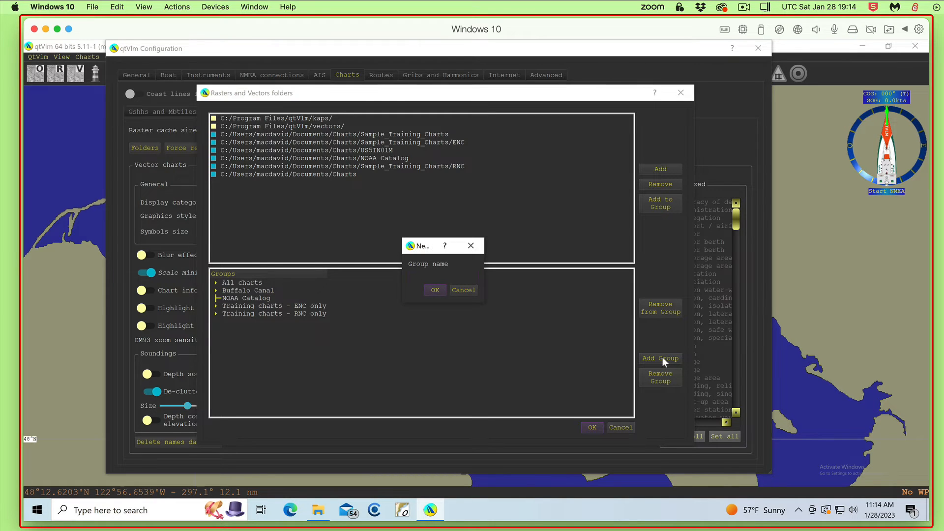
type("Training")
type(" charts - ")
type("A")
type("ll")
left_click(435, 291)
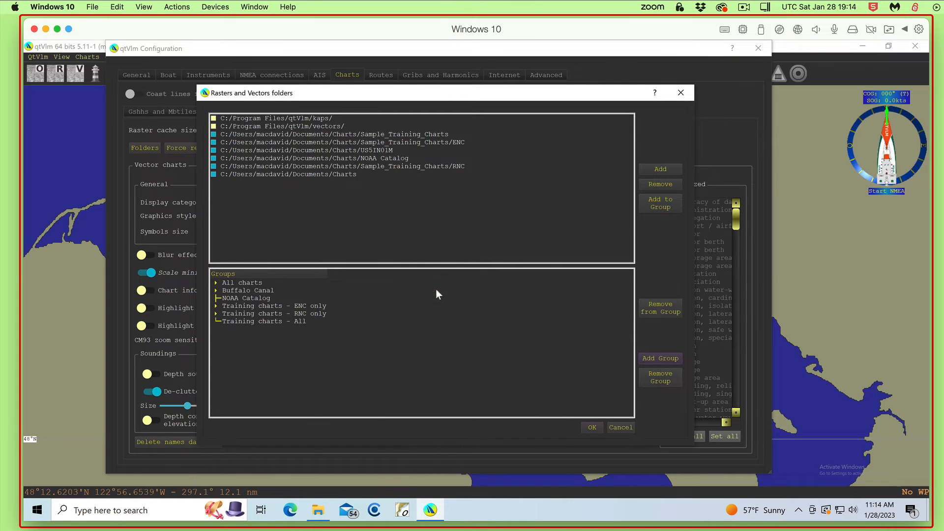
- Add the Sample_Training_Charts ENC and RNC folders to the "Training charts - All" group and expand it to check its contents
left_click(232, 320)
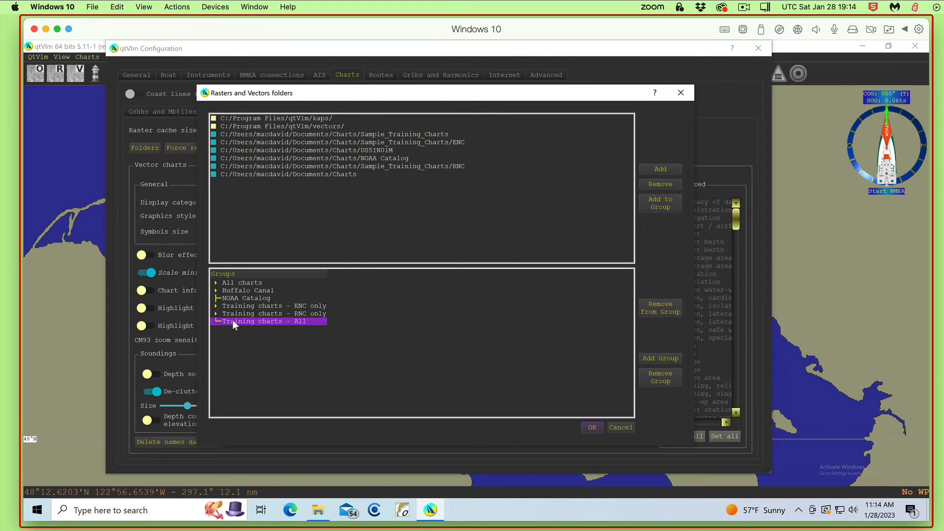
left_click(429, 142)
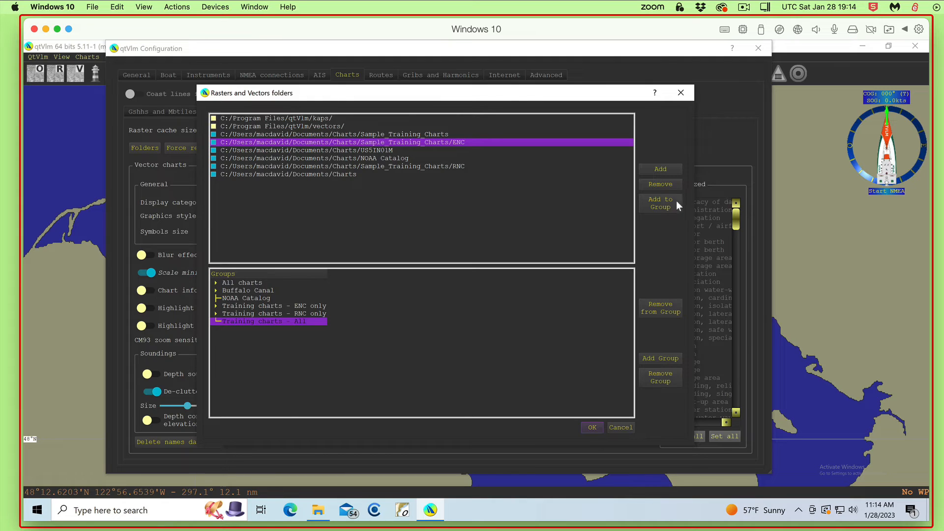
left_click(659, 202)
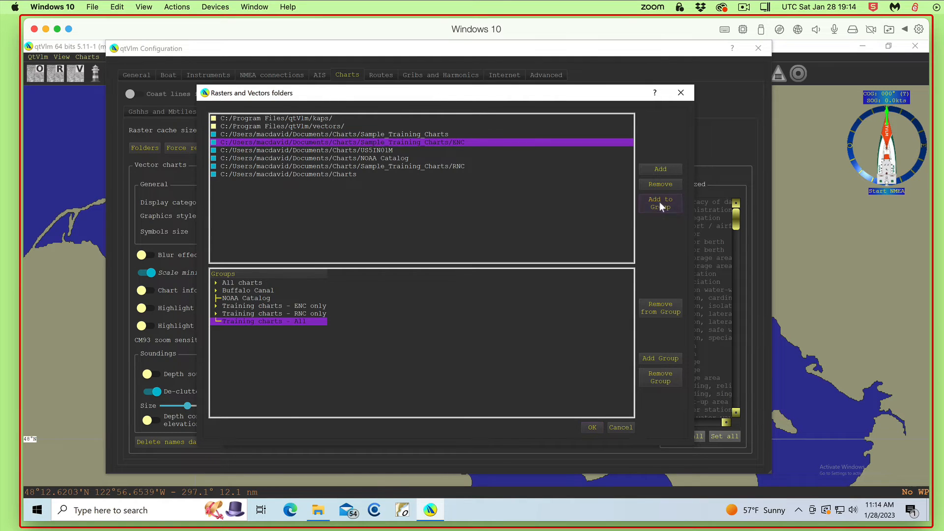
left_click(457, 167)
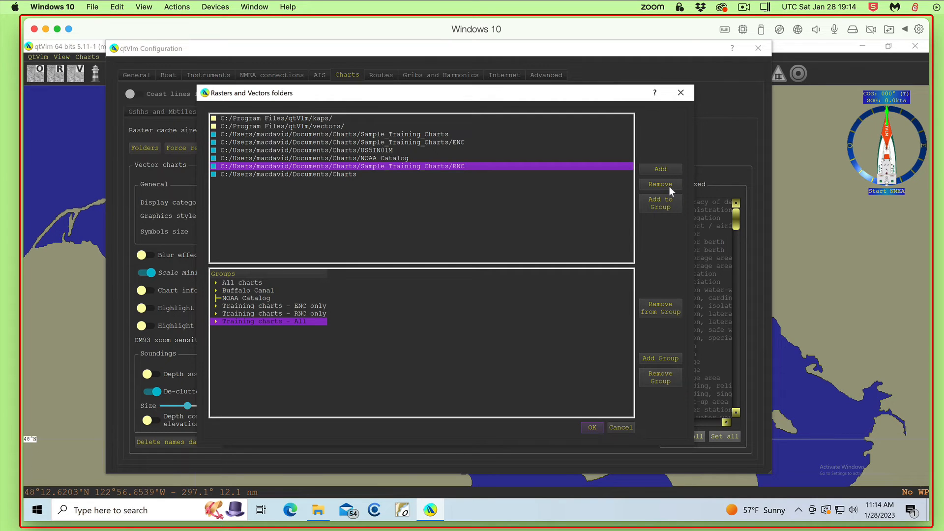
left_click(662, 202)
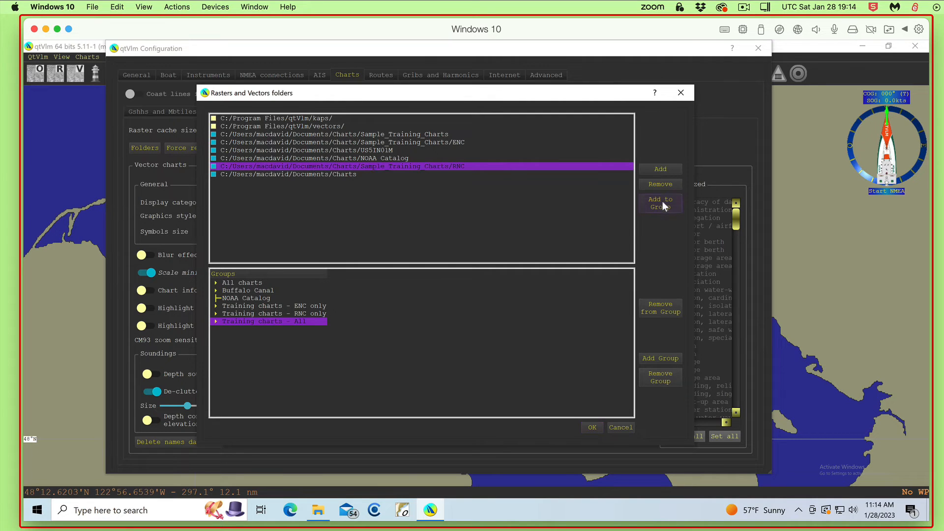
left_click(215, 322)
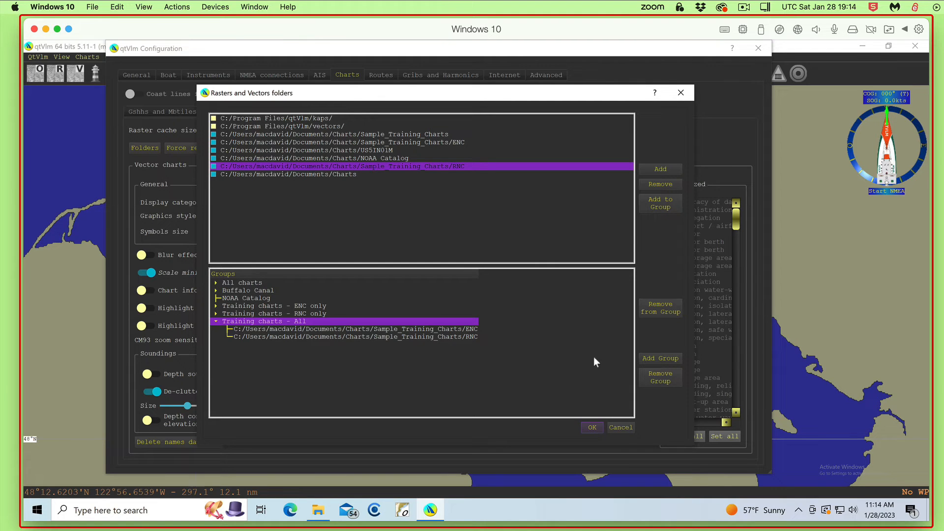
- Accept the chart folder settings with the "Training charts - All" group and save the configuration
left_click(592, 427)
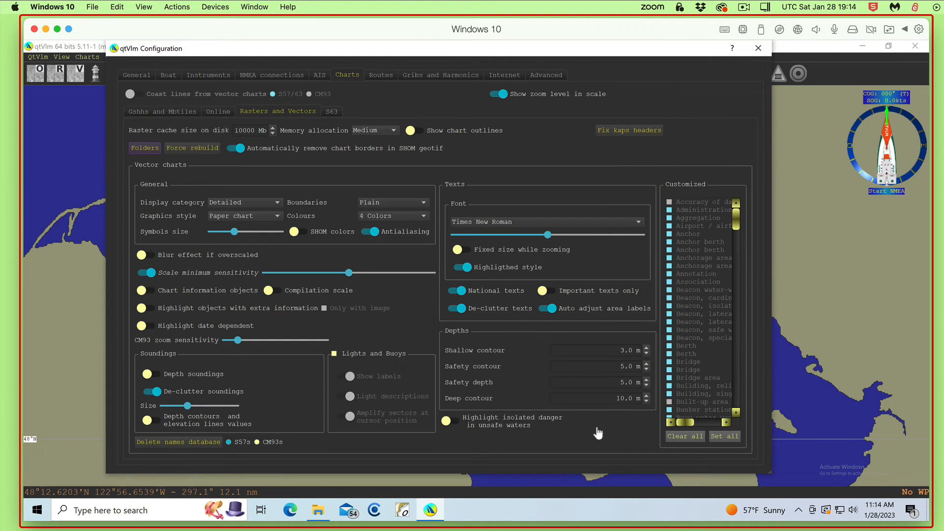
scroll(597, 433, "down", 1)
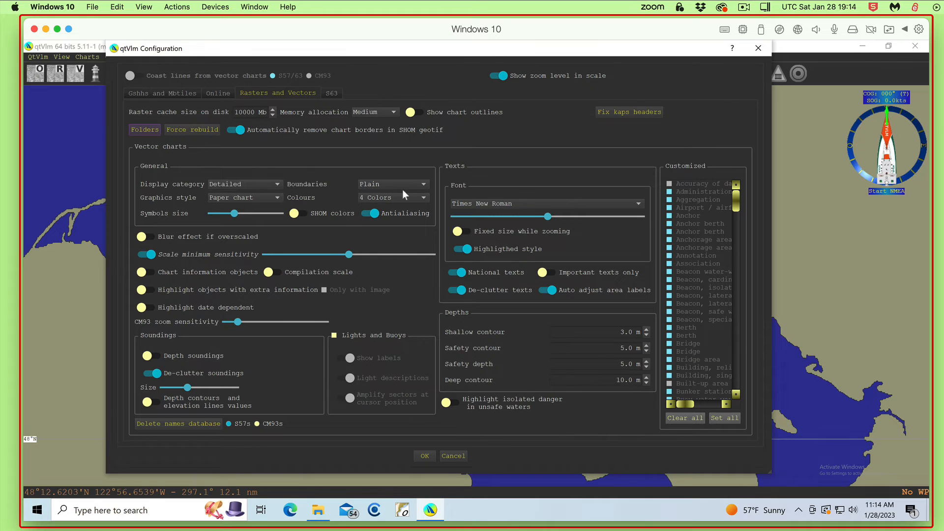
left_click(425, 455)
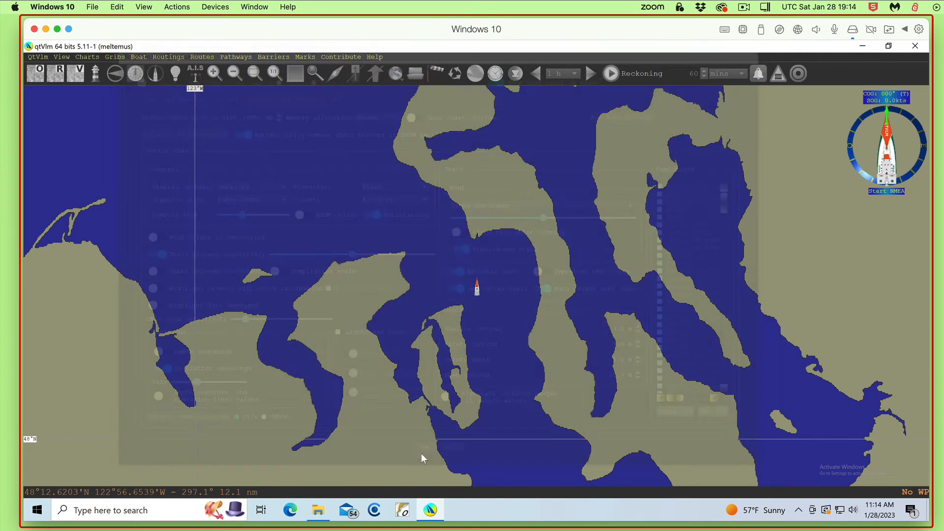
- Look for the "Training charts - All" group among the selectable vector and raster chart groups
left_click(87, 57)
mouse_move(220, 67)
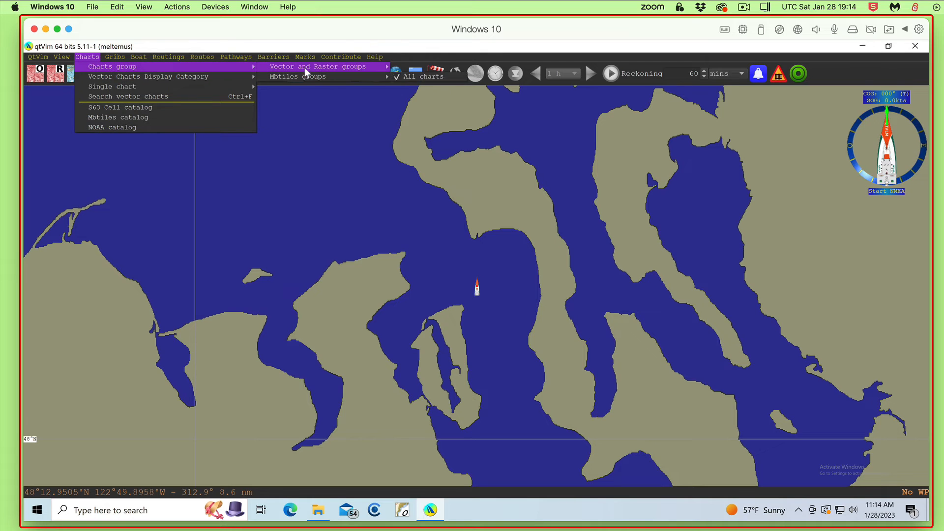
mouse_move(311, 66)
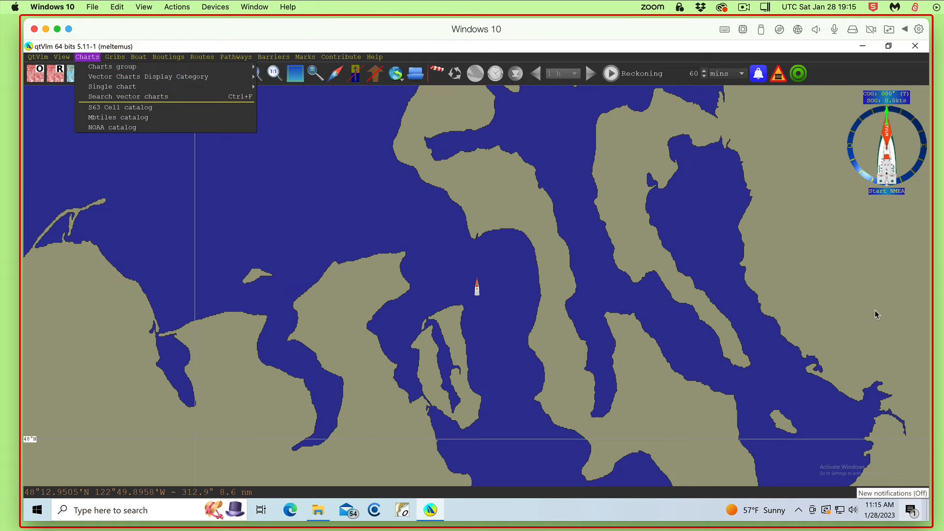
- Switch to the TextEdit notes, review the point on separating RNC from ENC, and return to the qtVlm chart
key("super+Tab")
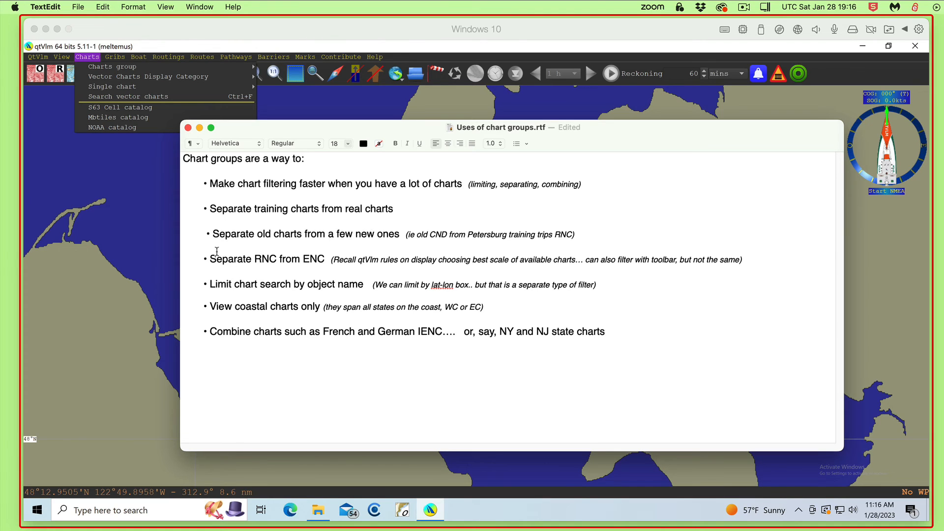
left_click_drag(222, 258, 385, 256)
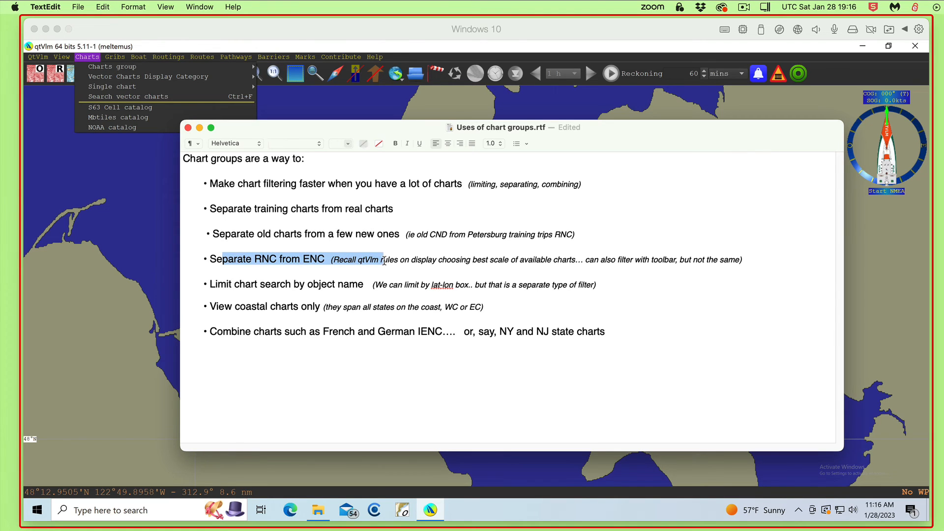
left_click(384, 256)
left_click(144, 170)
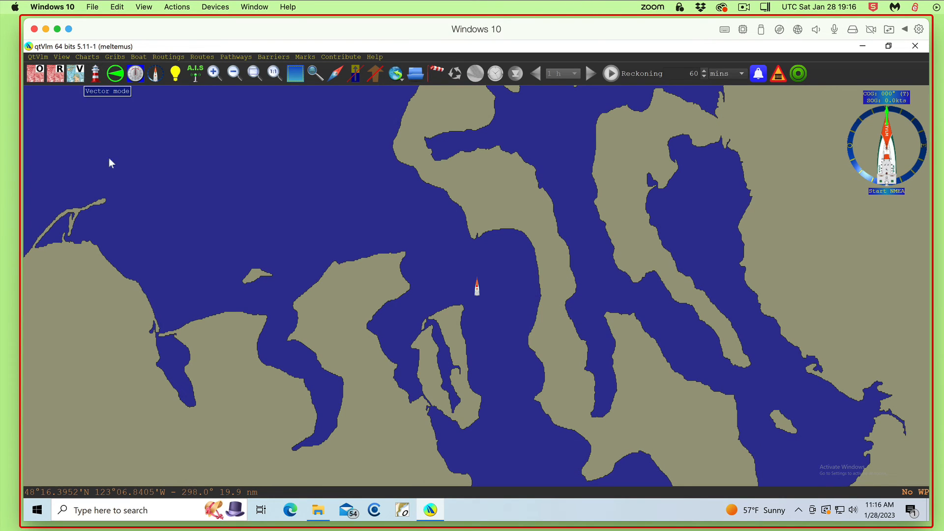
- Switch to the TextEdit notes and review the point on combining charts such as French and German IENC or NY and NJ state charts
mouse_move(319, 510)
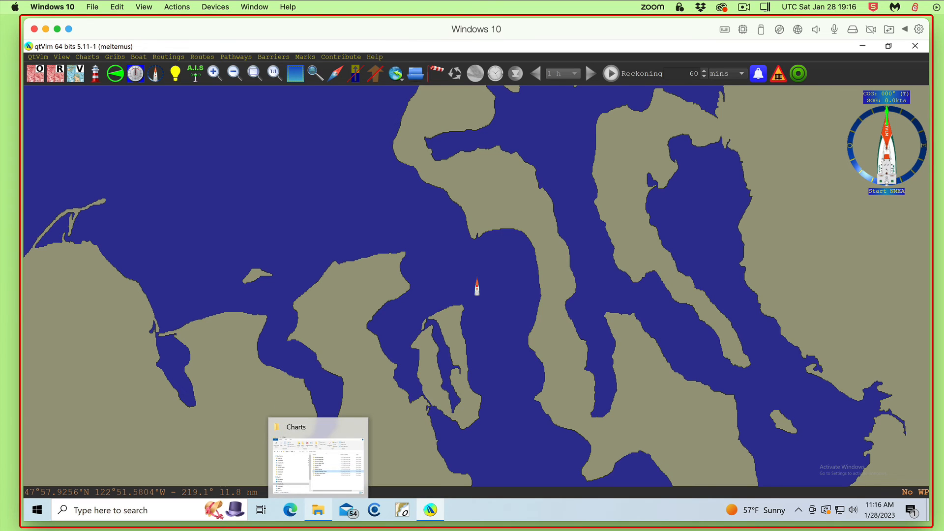
key("super+Tab")
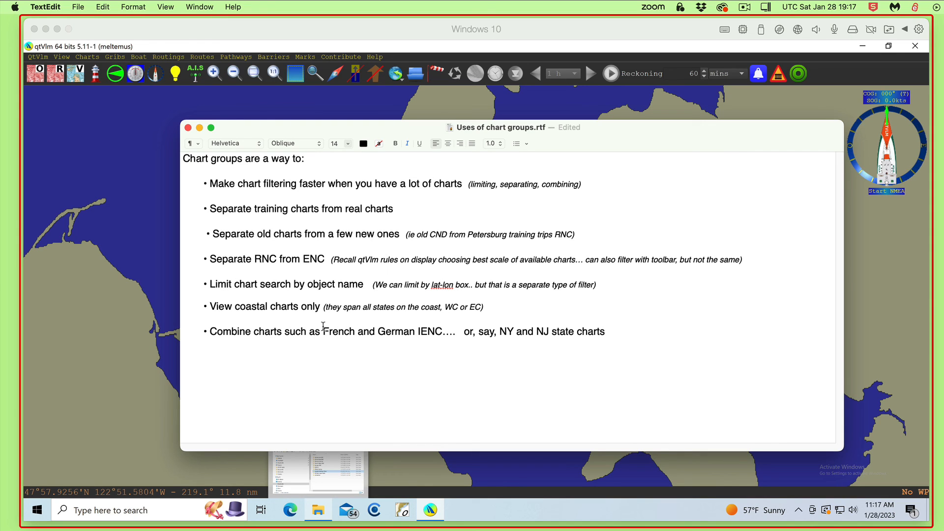
left_click_drag(324, 332, 416, 334)
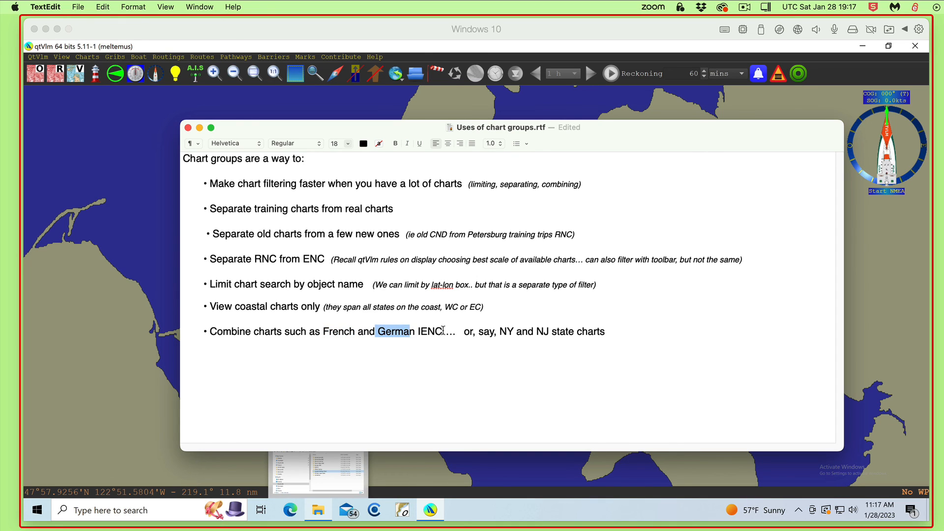
left_click(368, 334)
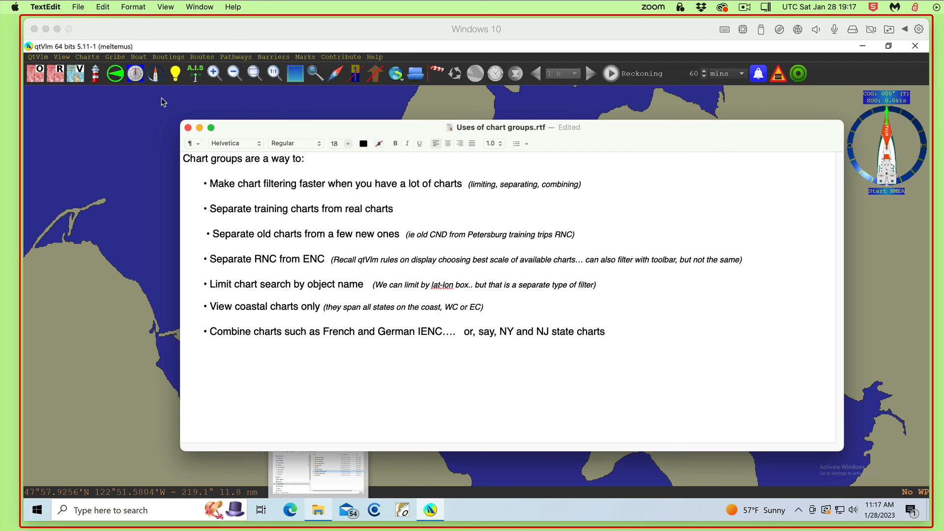
- Return to qtVlm and set the active vector and raster chart group to "All charts"
left_click(85, 58)
mouse_move(88, 68)
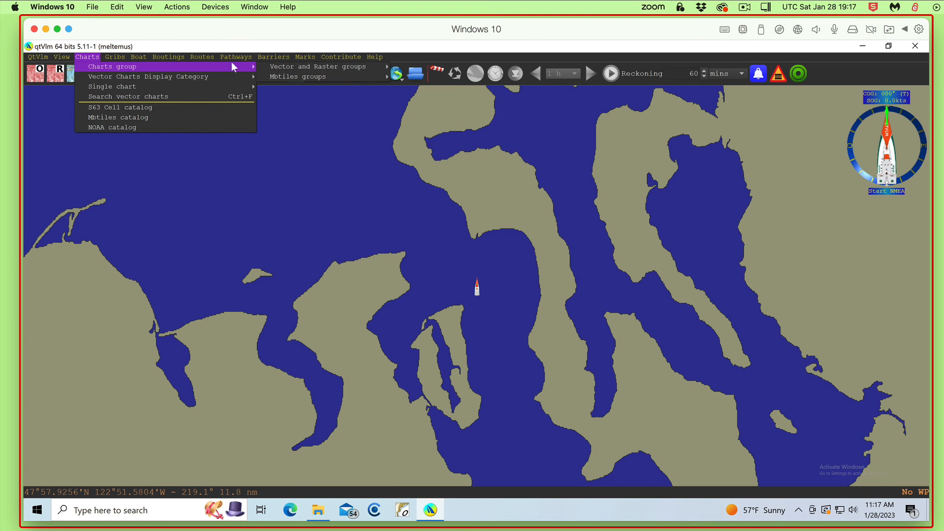
mouse_move(335, 67)
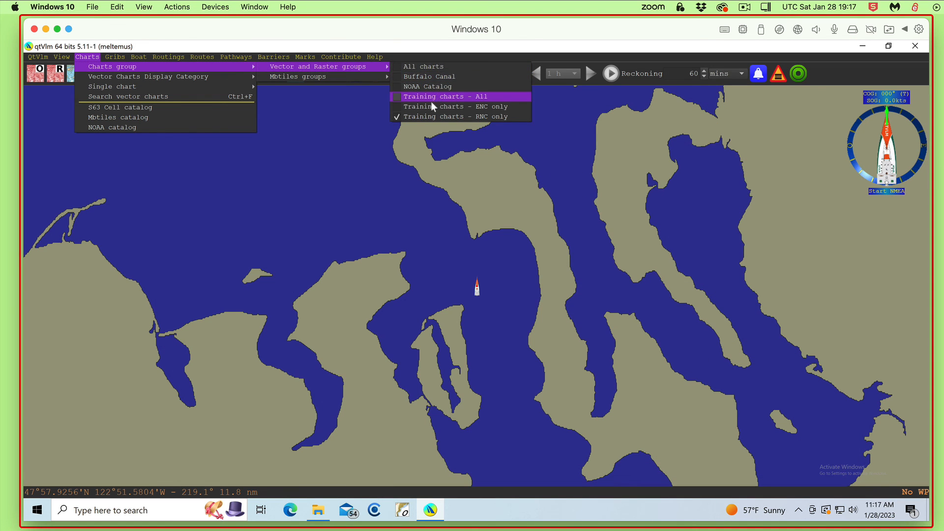
left_click(441, 67)
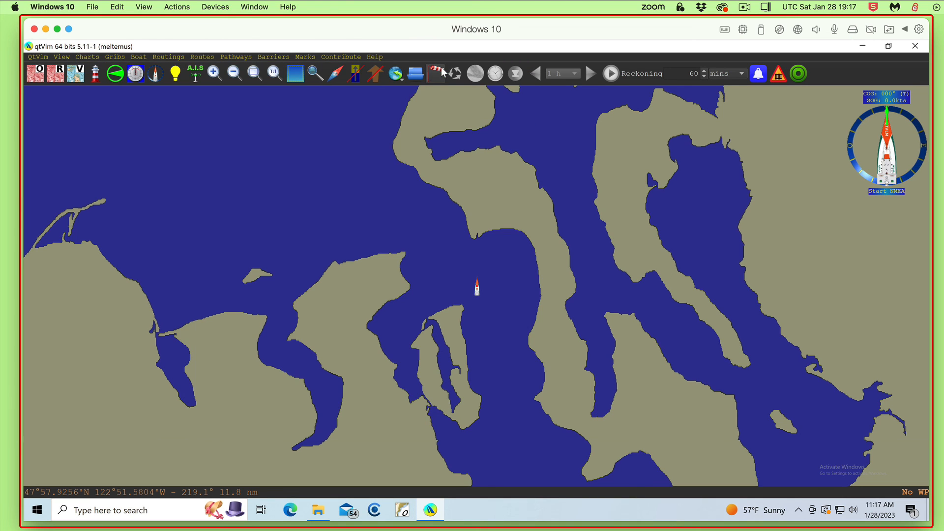